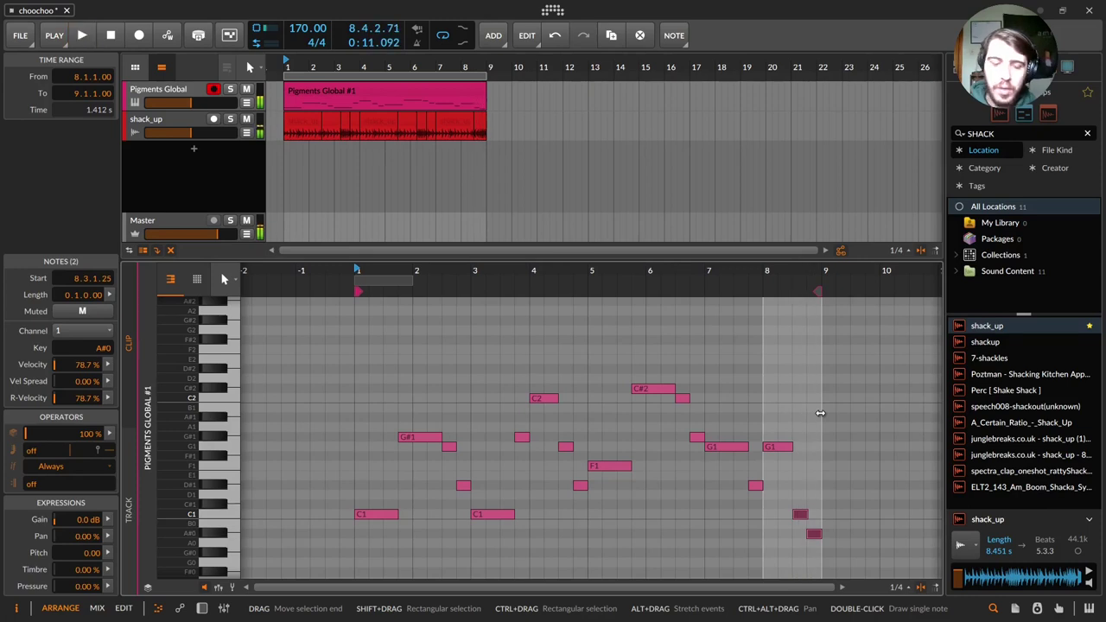
- Undo the latest note edits in the Pigments clip one by one, back to the line of paired eighth notes, and play it
key("ctrl+z")
key("ctrl+z")
key("ctrl+z")
key("ctrl+z")
key("ctrl+z")
key("ctrl+z")
key("ctrl+z")
key("ctrl+z")
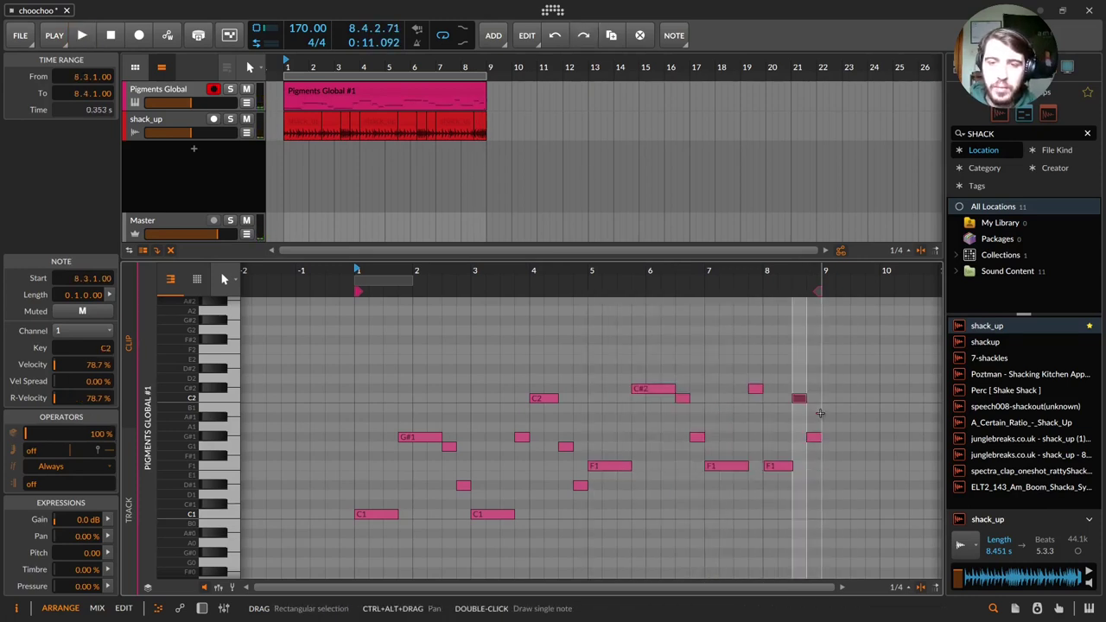
key("ctrl+z")
key("ctrl+z")
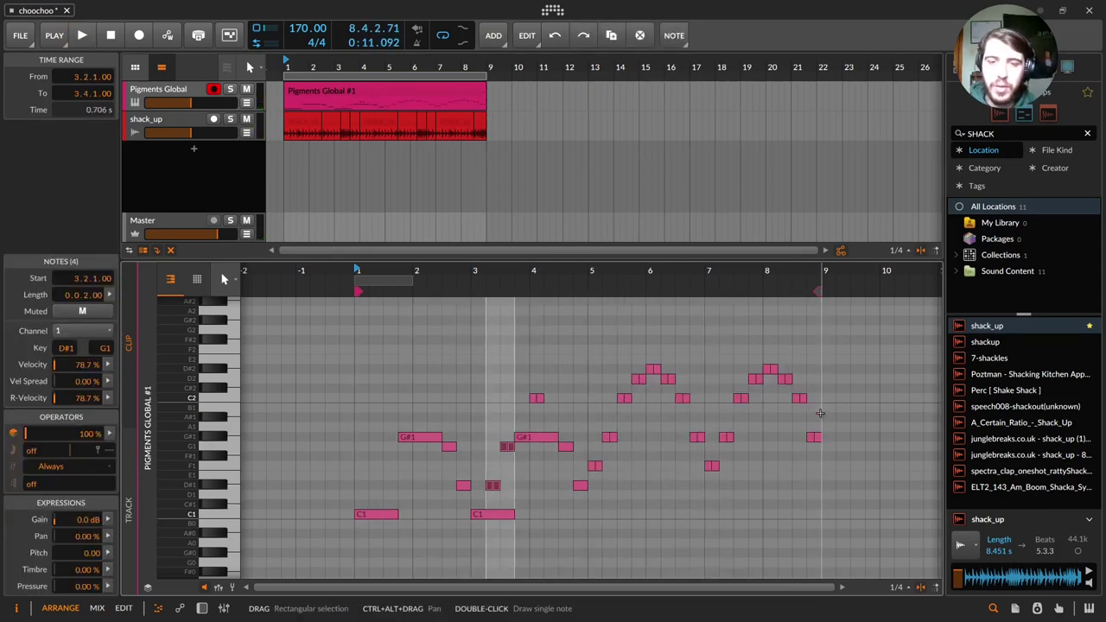
key("ctrl+z")
key("ctrl+z")
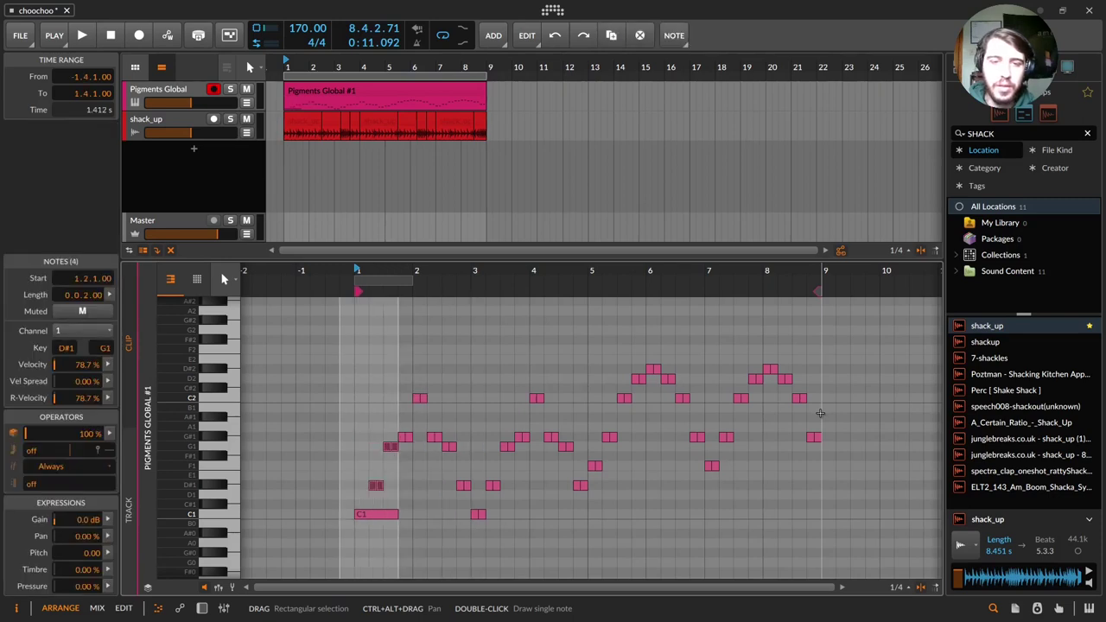
key("ctrl+z")
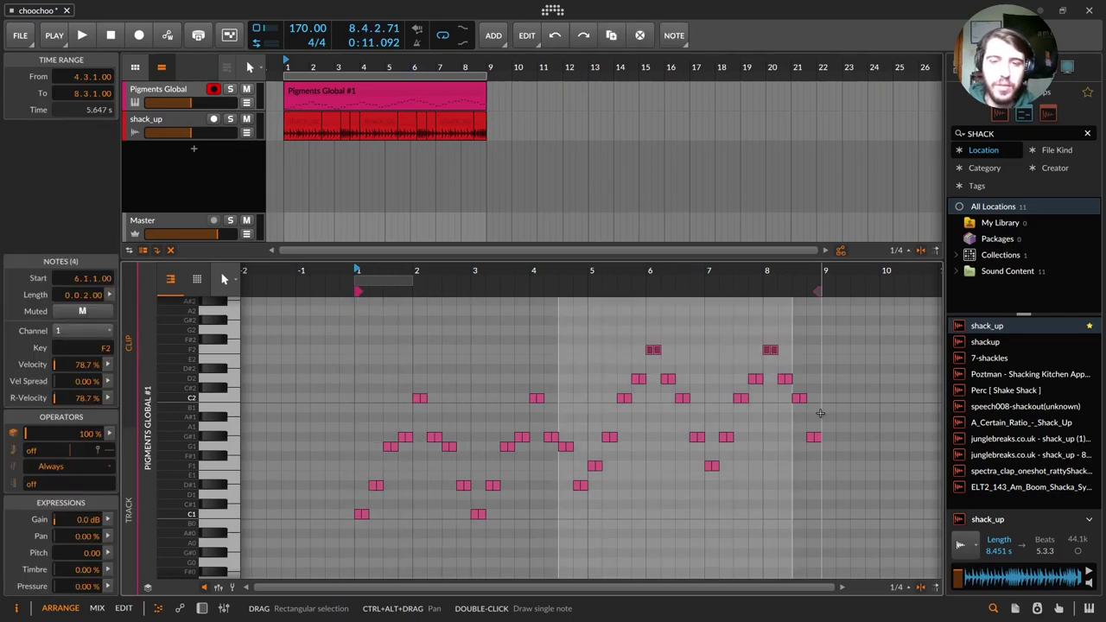
key("ctrl+z")
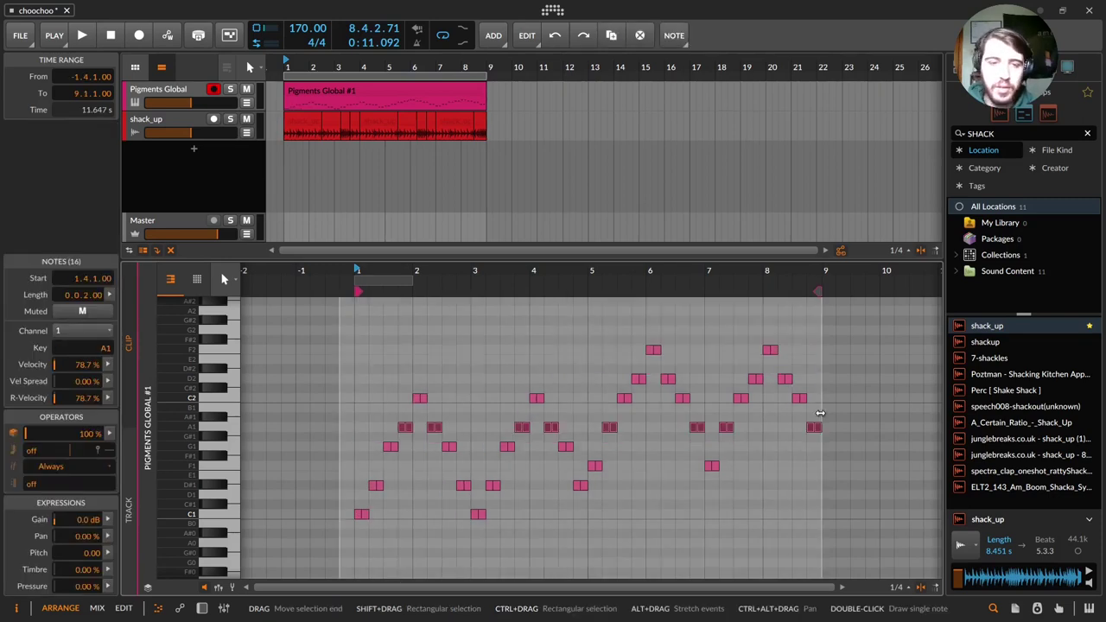
key("space")
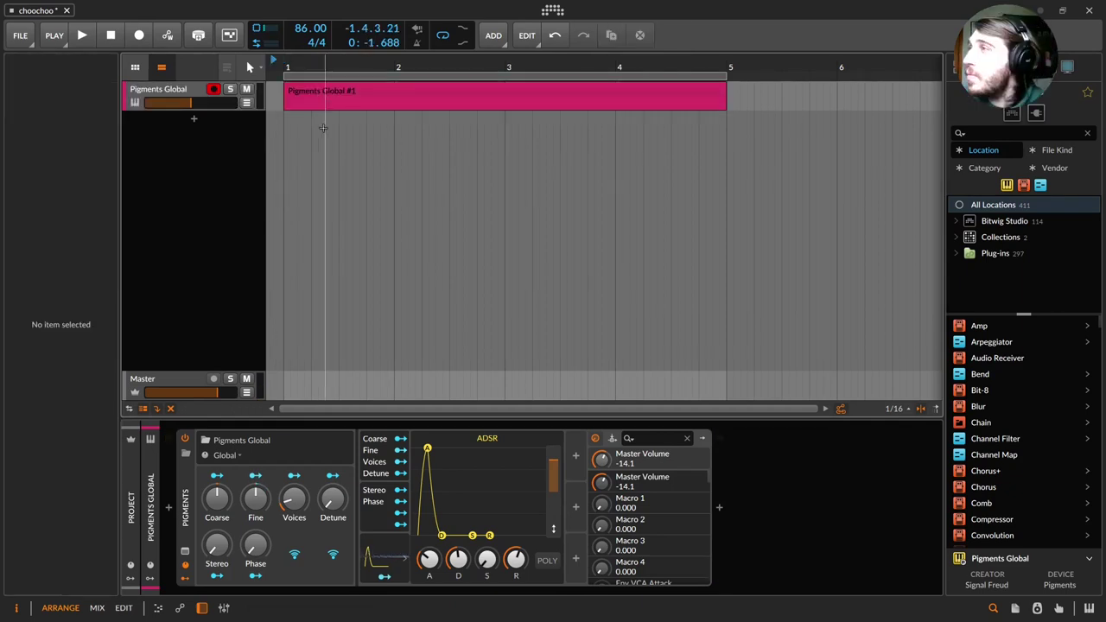
- Write a two-bar quarter-note line C1, E1, G1, A1, C2, A1, G1, E1 in the clip and repeat it in bars 3 and 4
left_click_drag(264, 377, 272, 428)
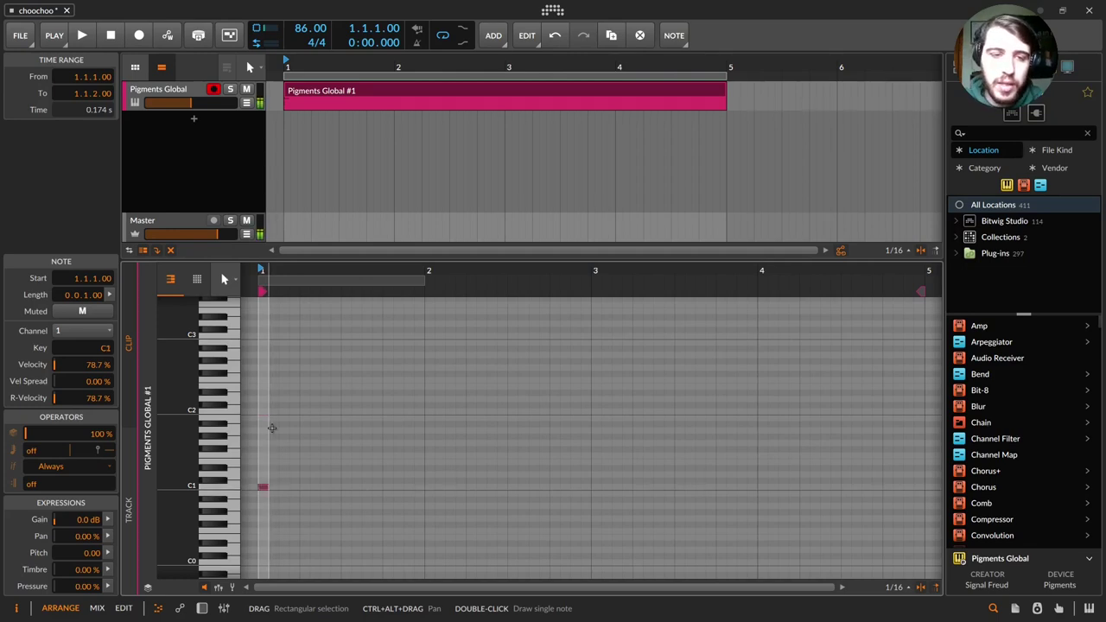
key("space")
key("space")
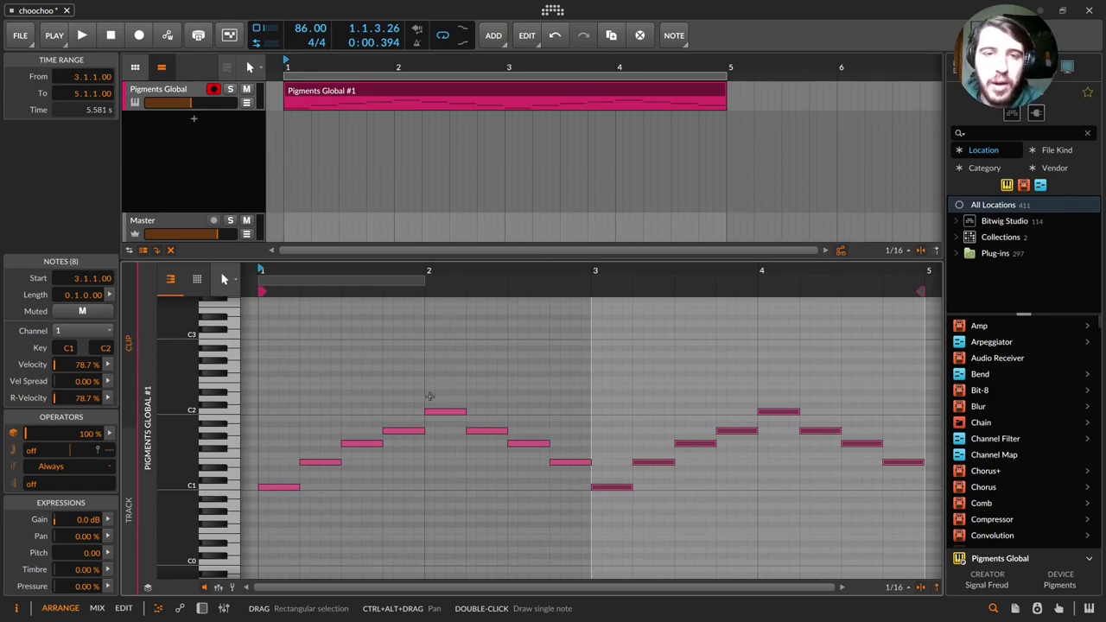
- Duplicate the four-bar line into bars 5 to 8 and transpose the copy up to start on F1
key("ctrl+a")
key("ctrl+d")
key("Up")
key("Up")
key("Up")
key("Up")
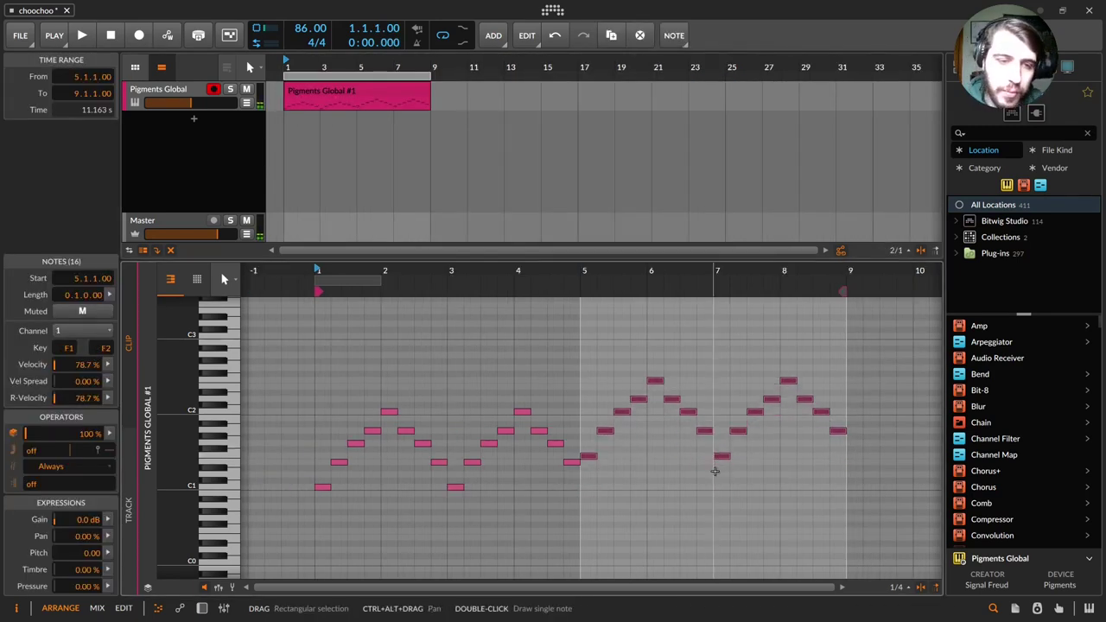
left_click(542, 390)
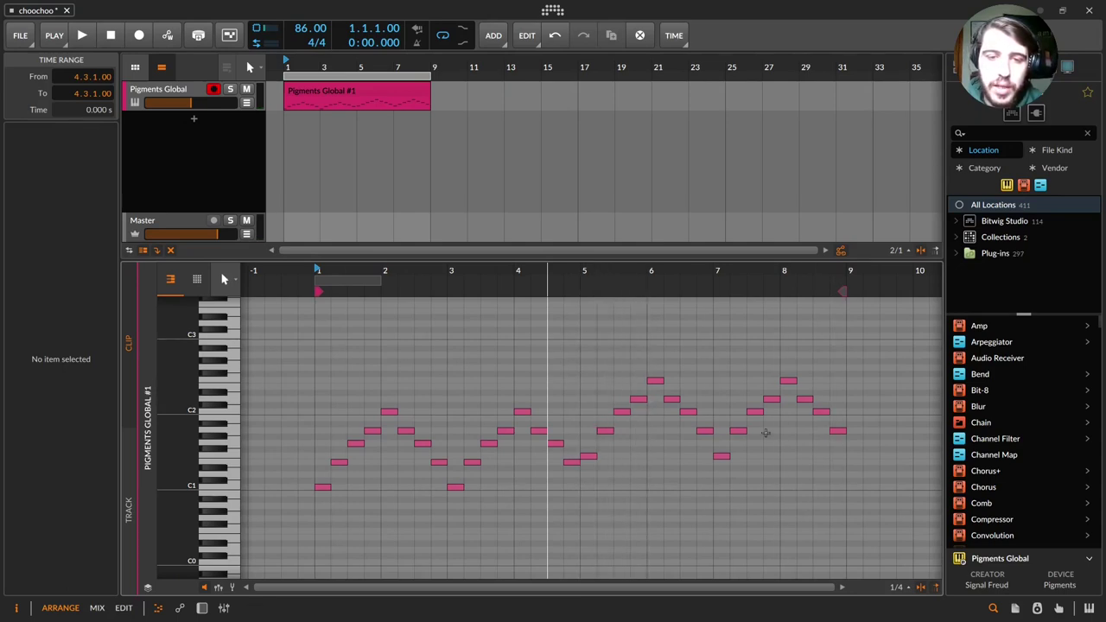
- Play the clip and audition the C1, E1, G1 and C2 notes of the opening phrase individually
key("space")
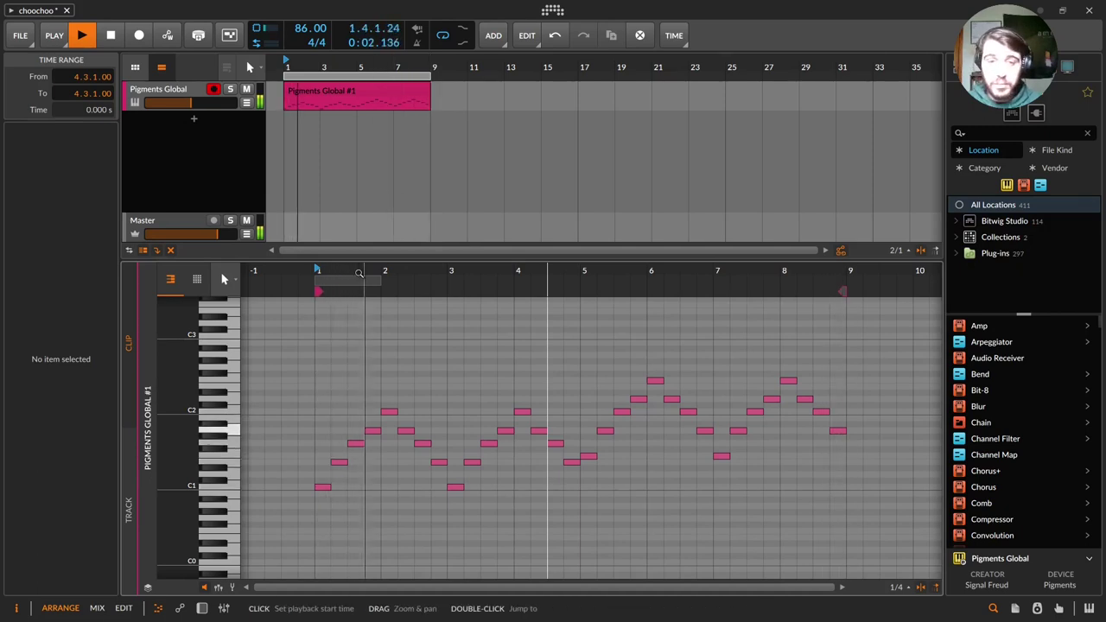
key("space")
left_click(322, 486)
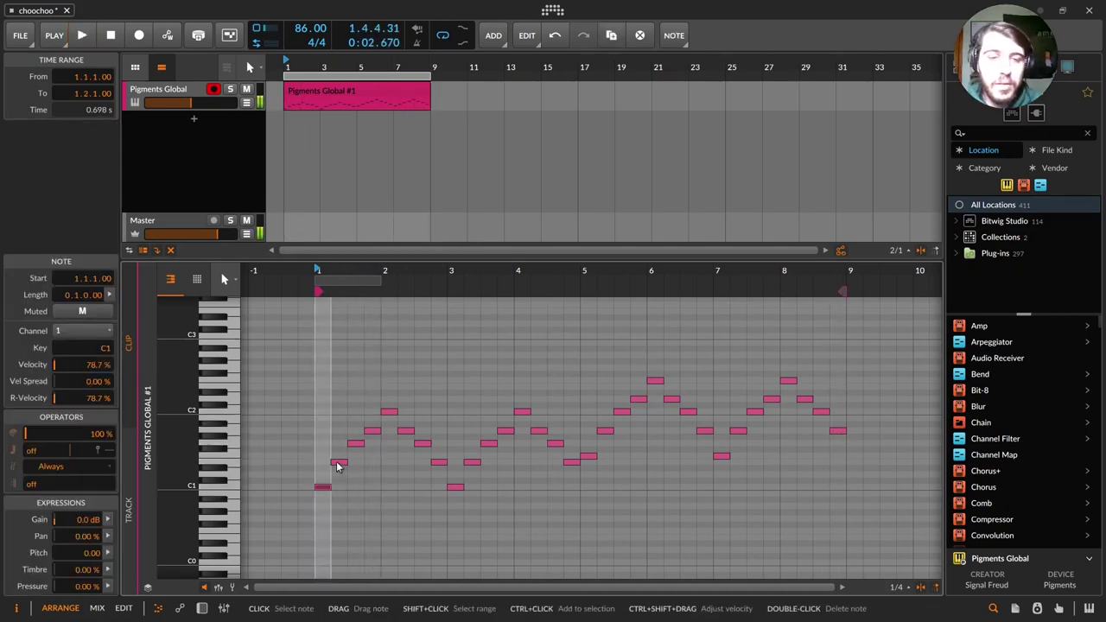
left_click(338, 464)
left_click(356, 443)
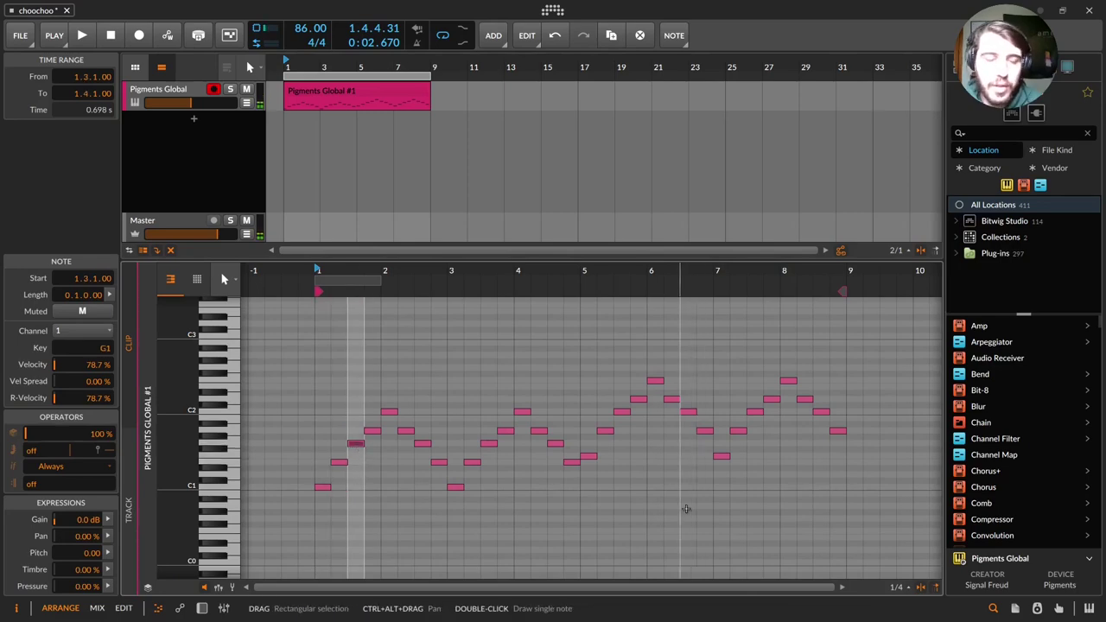
left_click(386, 416)
- Pick out the A1 notes in bars 1 to 4 and the matching notes in the transposed F phrase for comparison
left_click_drag(293, 406, 348, 493)
left_click_drag(367, 359, 414, 416)
left_click_drag(332, 425, 548, 431)
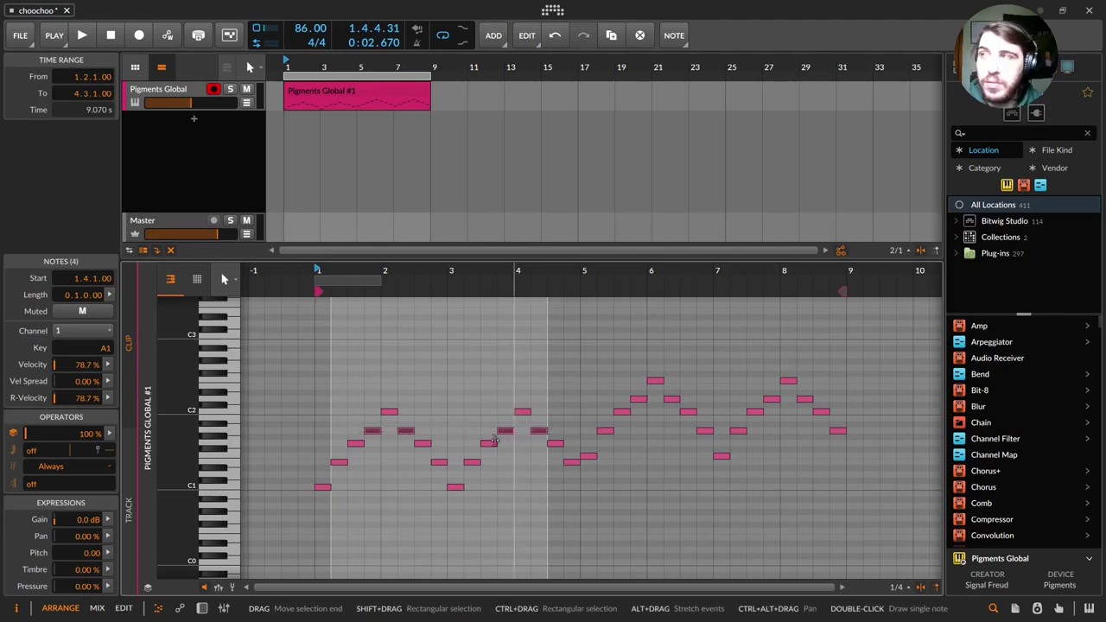
left_click_drag(300, 431, 366, 499, "shift")
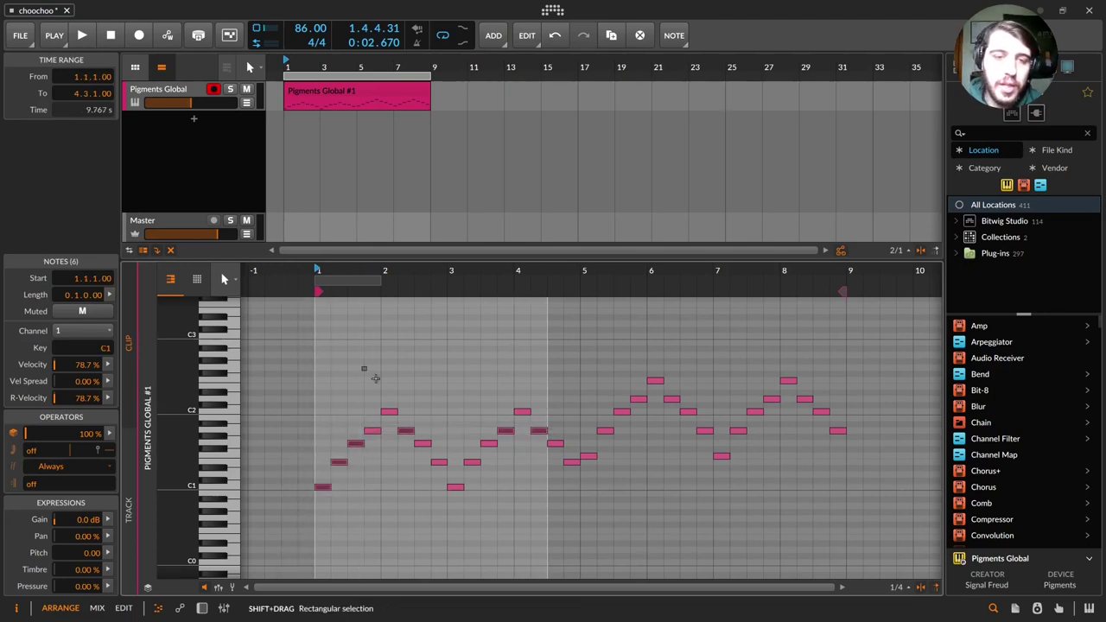
left_click(318, 436)
left_click_drag(319, 437, 420, 423)
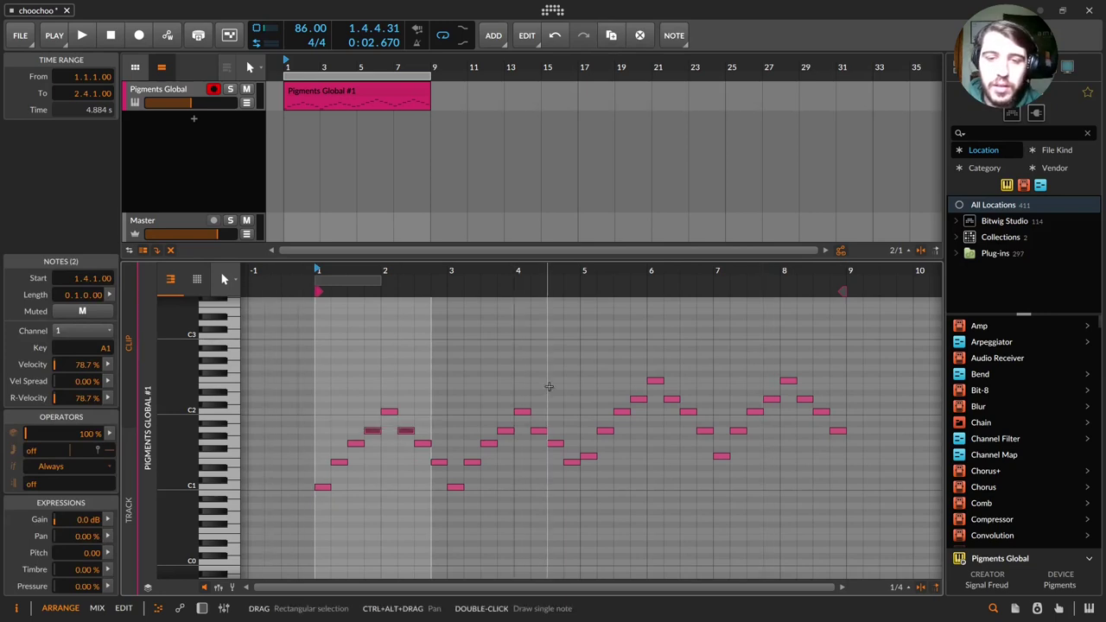
left_click(605, 431)
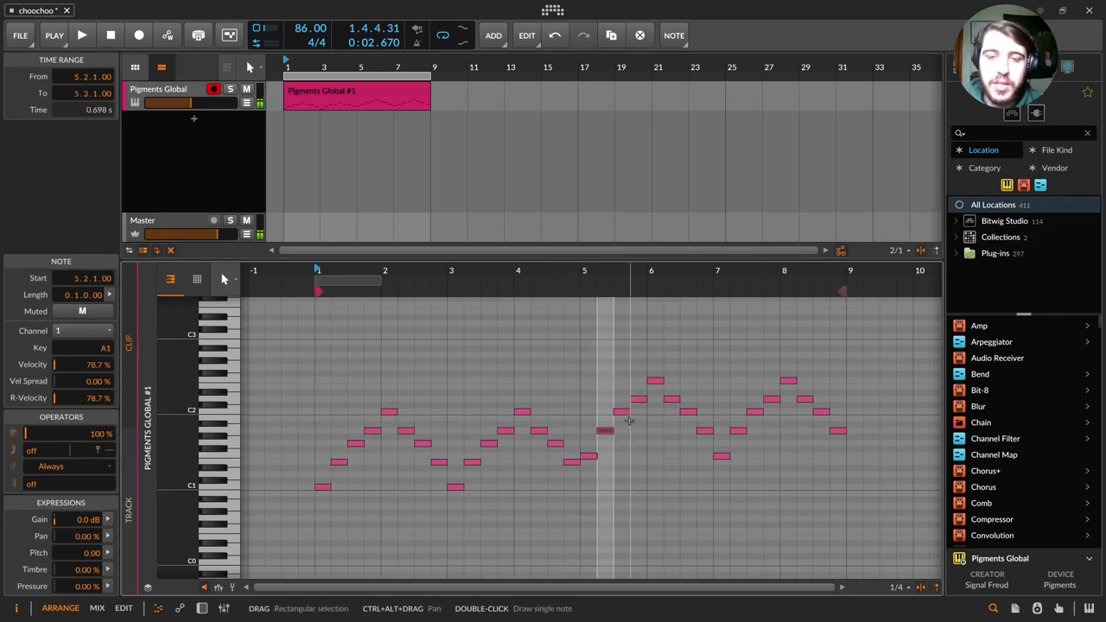
left_click(654, 381)
left_click_drag(612, 401, 869, 395)
left_click(663, 387)
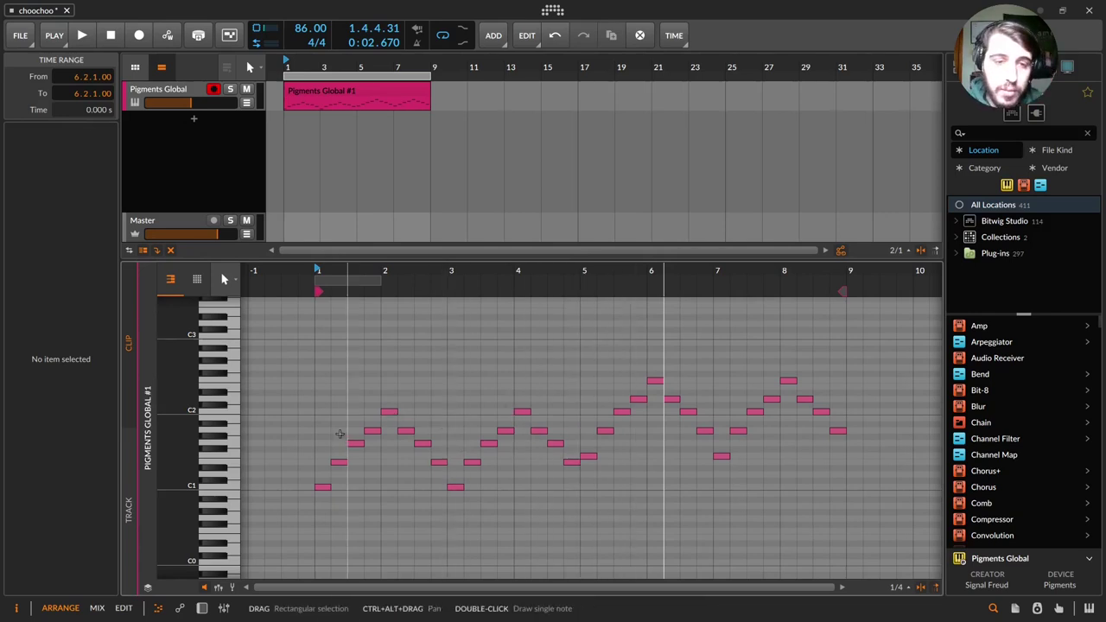
- Raise the A1 notes in bars 1 to 4 to B1 and the D2 notes in bars 5 to 8 to E2, and play the line
left_click_drag(339, 429, 541, 420)
left_click_drag(594, 387, 809, 387)
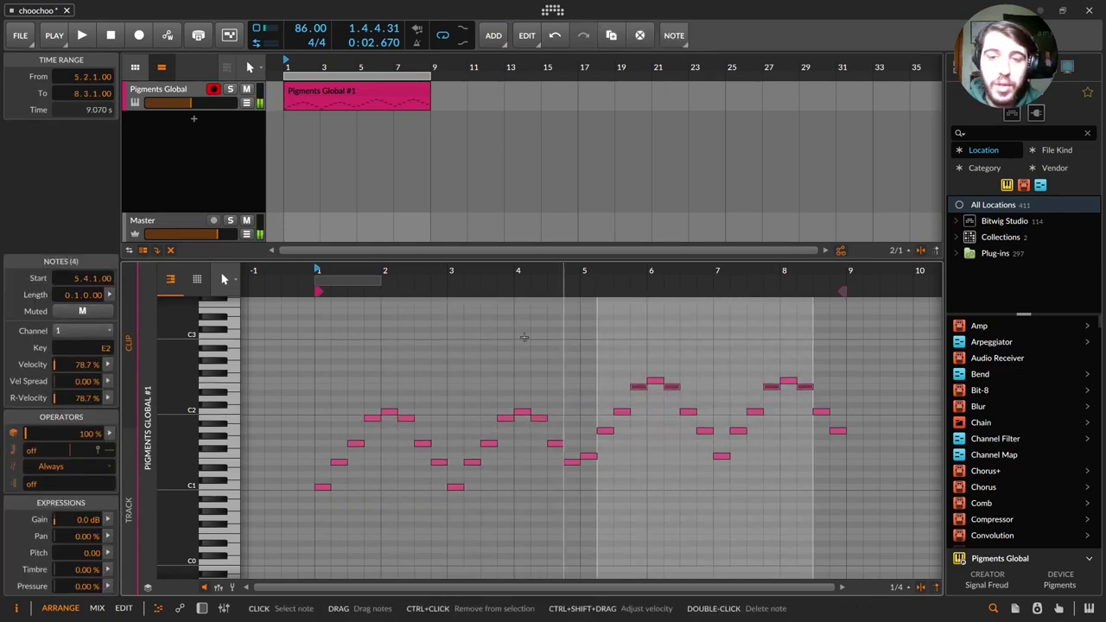
left_click(497, 337)
key("space")
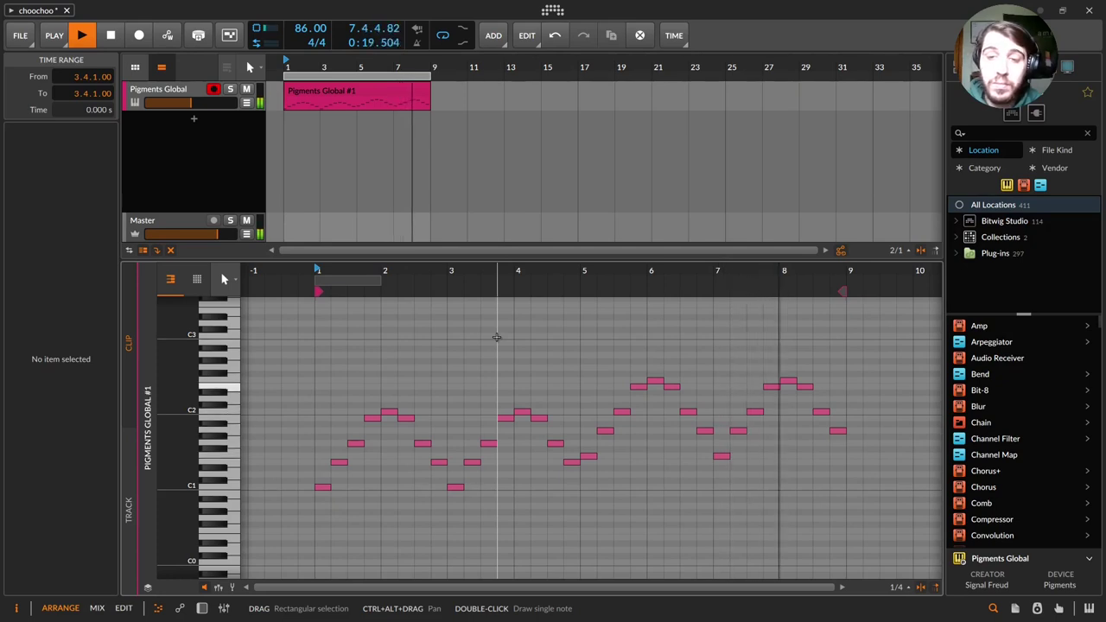
key("space")
- Lower the E1 and B1 notes in bars 1 to 4 and the A1 and E2 notes in bars 5 to 8 by one semitone, and play the line
left_click_drag(304, 418, 563, 423)
left_click(541, 423)
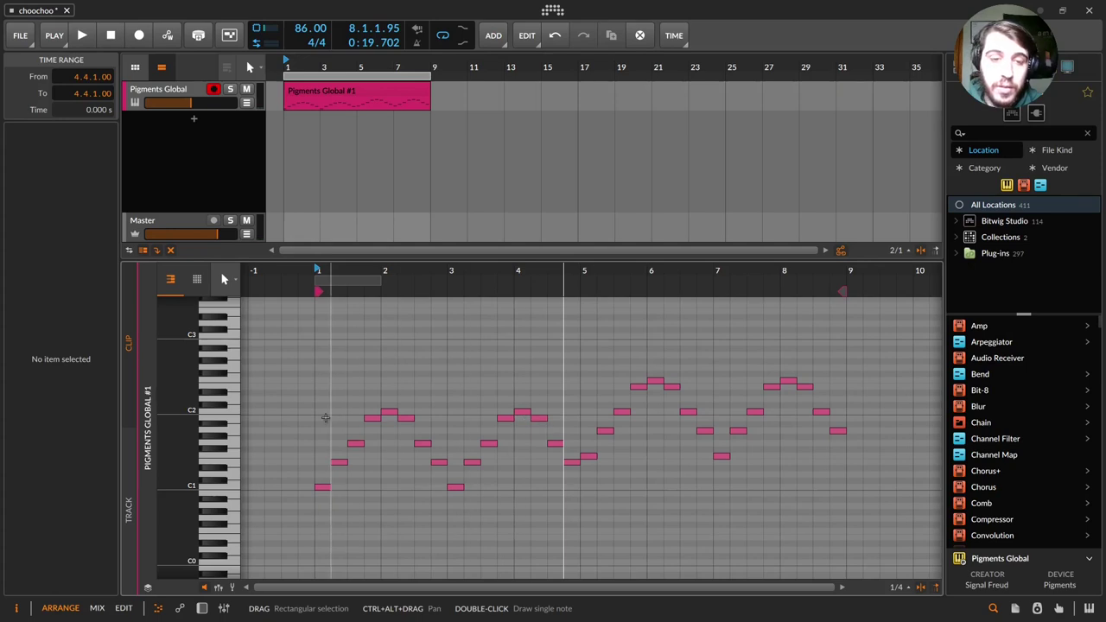
left_click_drag(325, 418, 566, 423)
left_click_drag(608, 389, 814, 395)
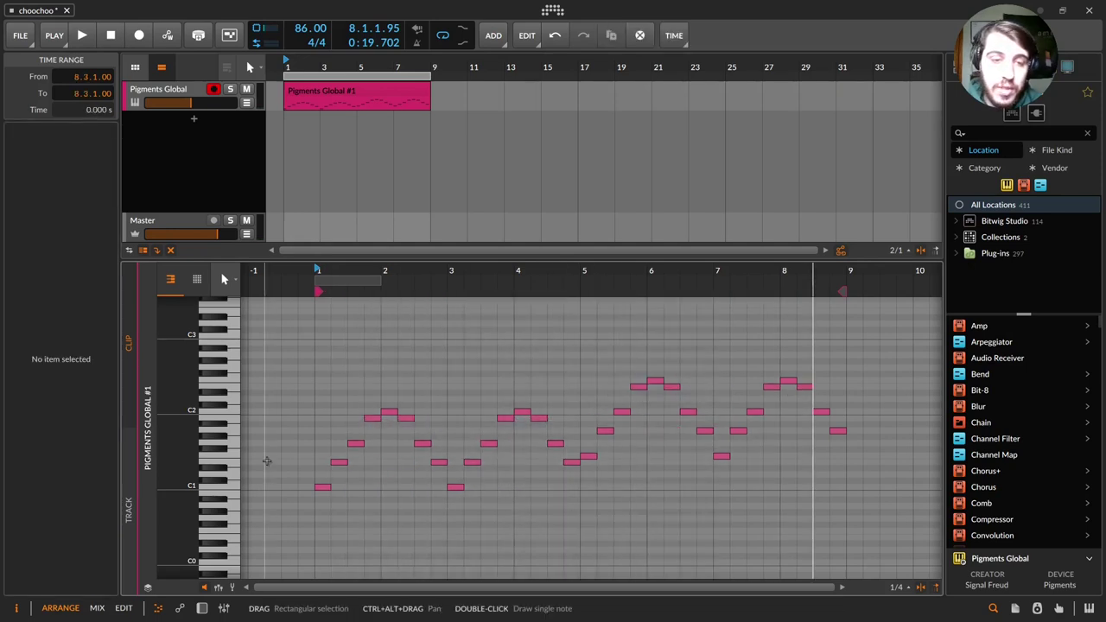
left_click_drag(266, 466, 577, 463)
left_click_drag(335, 414, 538, 430)
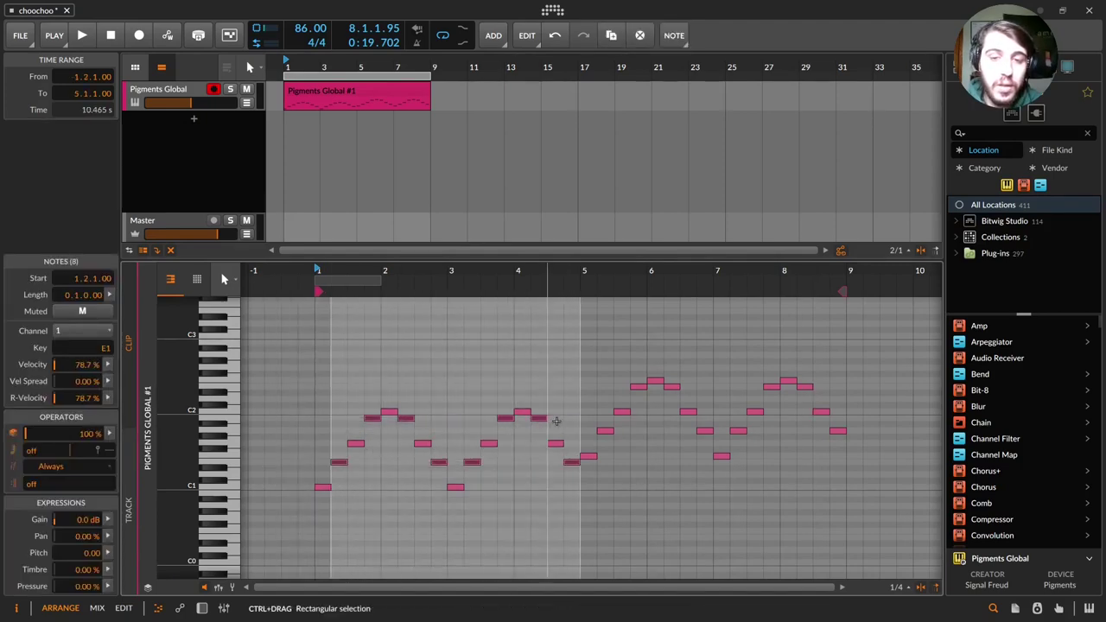
left_click_drag(716, 395, 834, 386)
left_click_drag(613, 388, 716, 394)
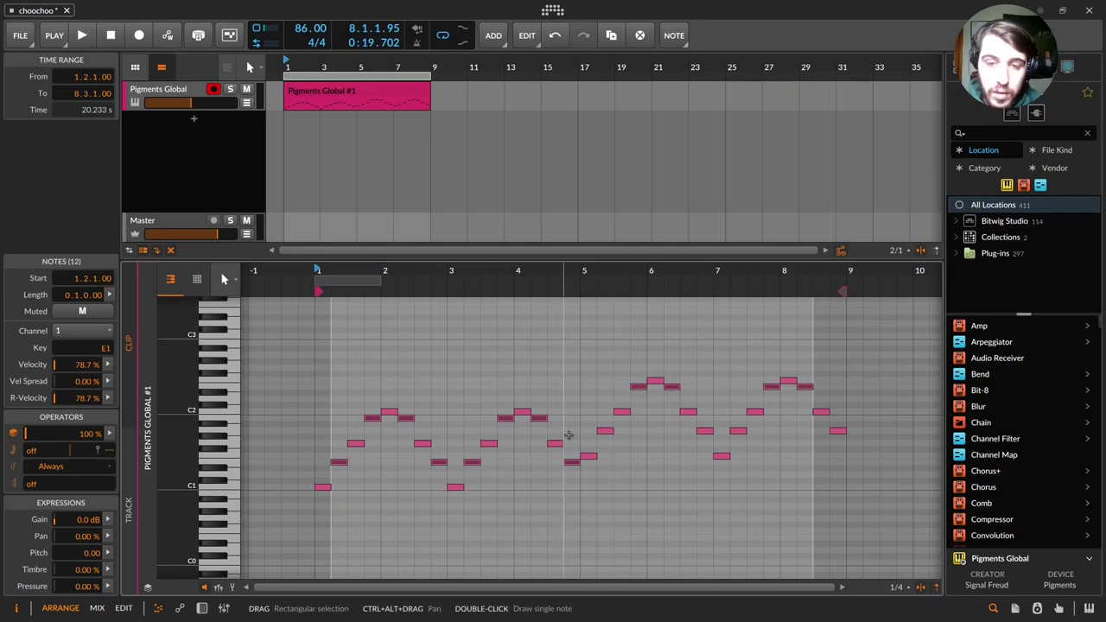
left_click_drag(566, 431, 857, 435)
left_click_drag(604, 432, 604, 438)
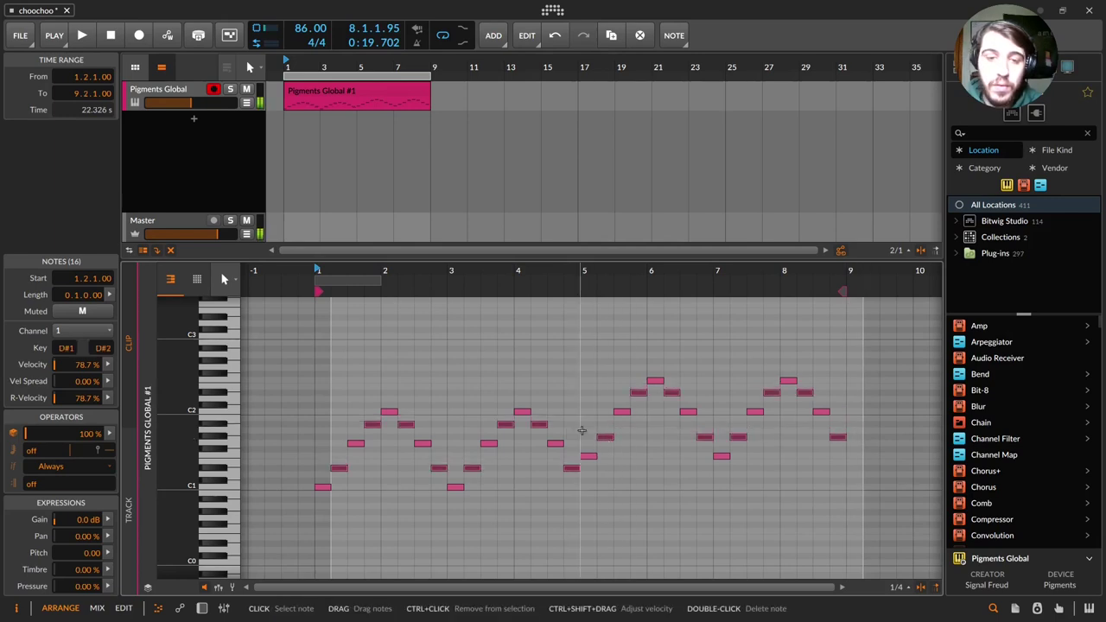
key("space")
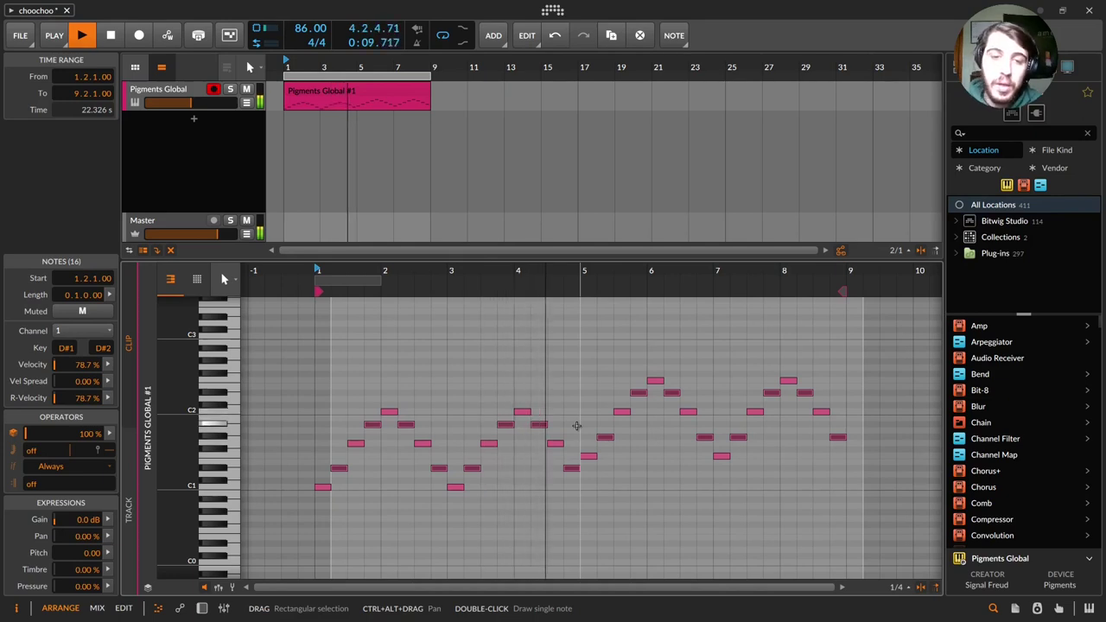
key("space")
- Undo the pitch changes back past the transposition, and redo only the transposition of bars 5 to 8
left_click(570, 423)
left_click_drag(309, 416, 600, 419)
left_click(371, 405)
left_click_drag(348, 435, 475, 450)
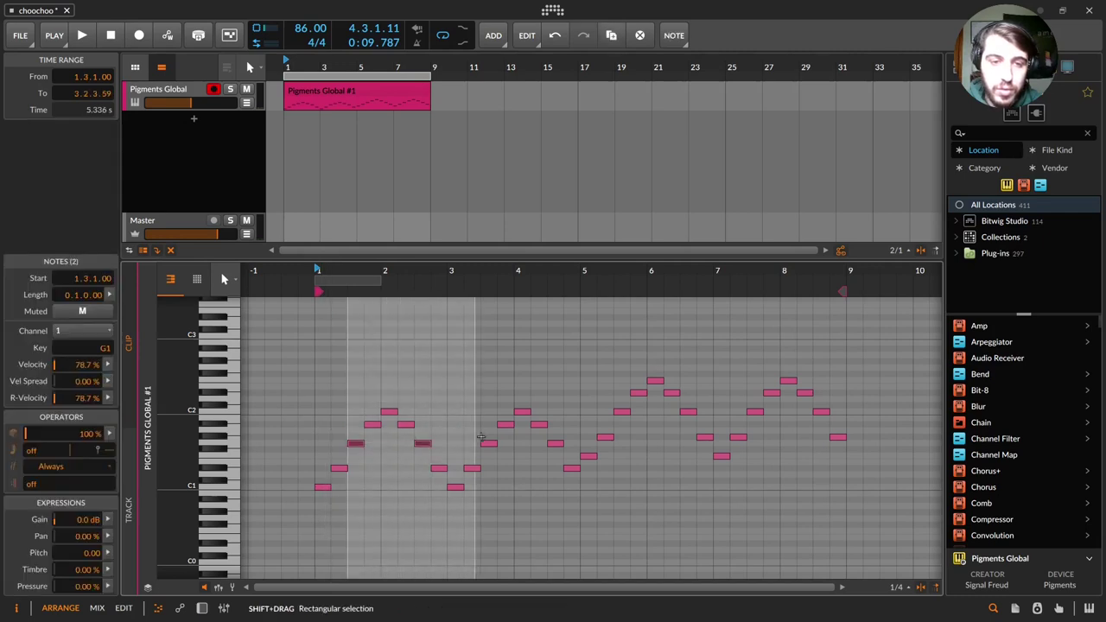
left_click(338, 411)
key("ctrl+z")
key("ctrl+z")
key("ctrl+z")
key("ctrl+z")
key("ctrl+z")
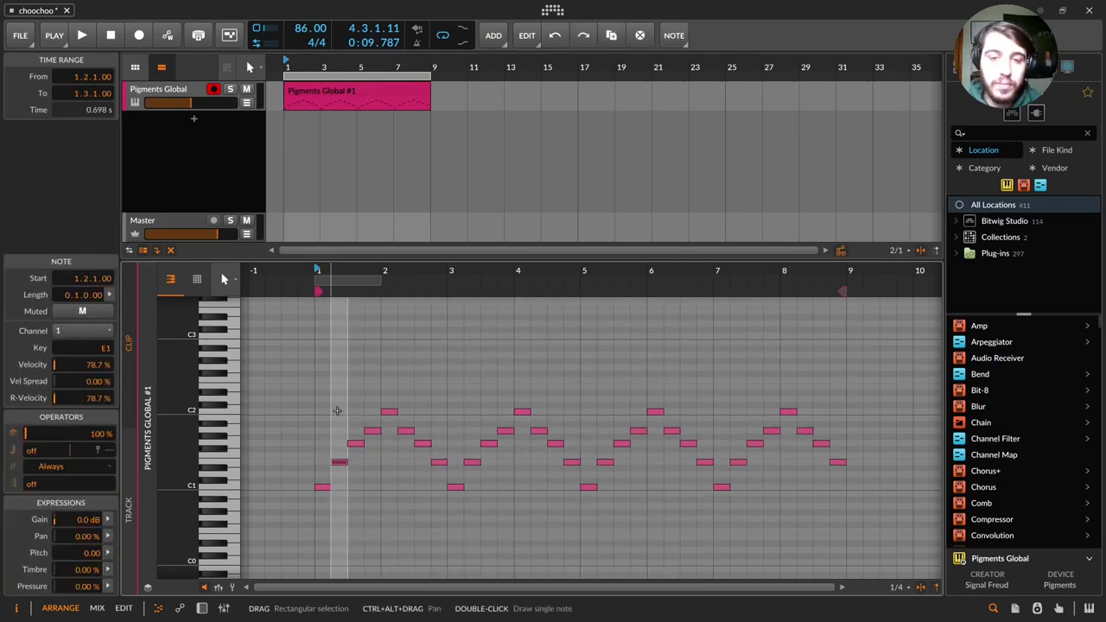
left_click(585, 35)
left_click(520, 333)
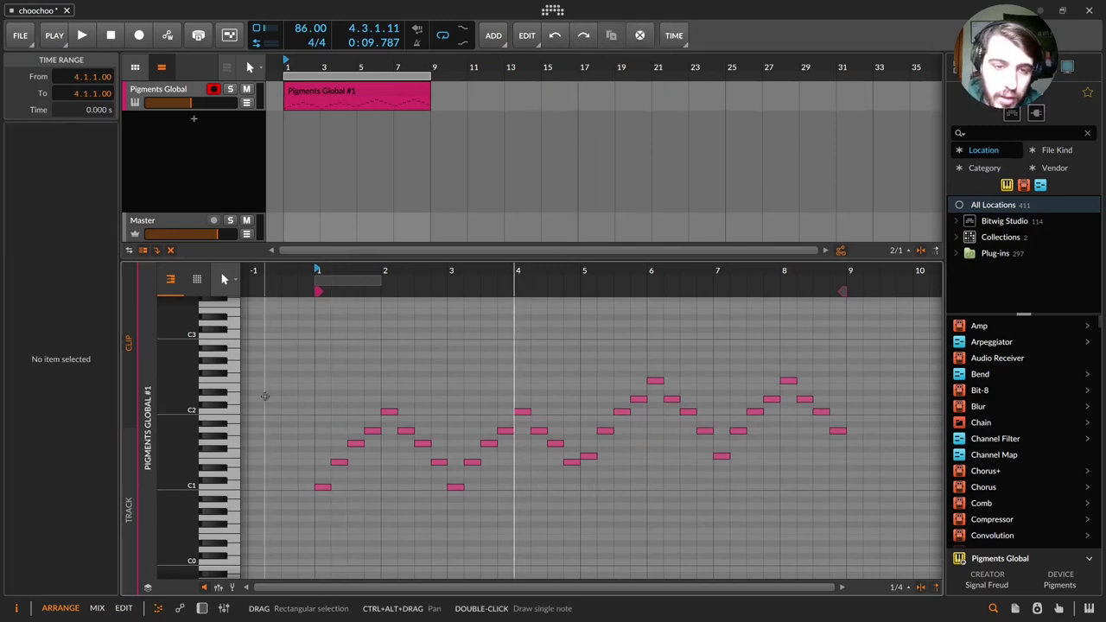
- Lower the E1 notes to D#1 and the A1 notes to G#1 in bars 1 to 4, and play the line
left_click_drag(305, 402, 320, 420)
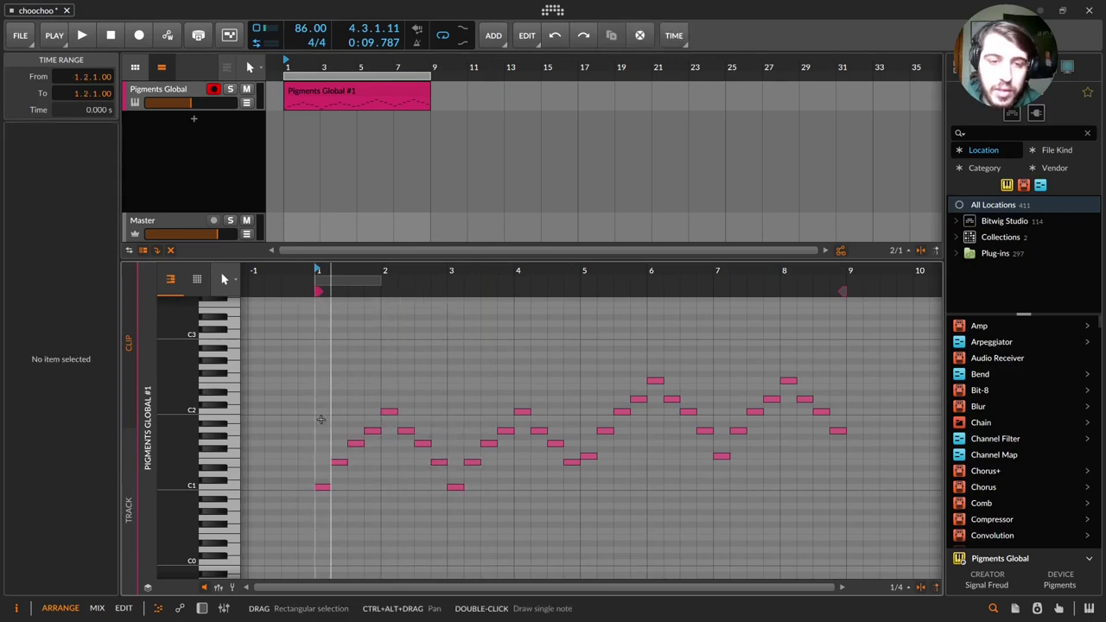
left_click(557, 456)
key("space")
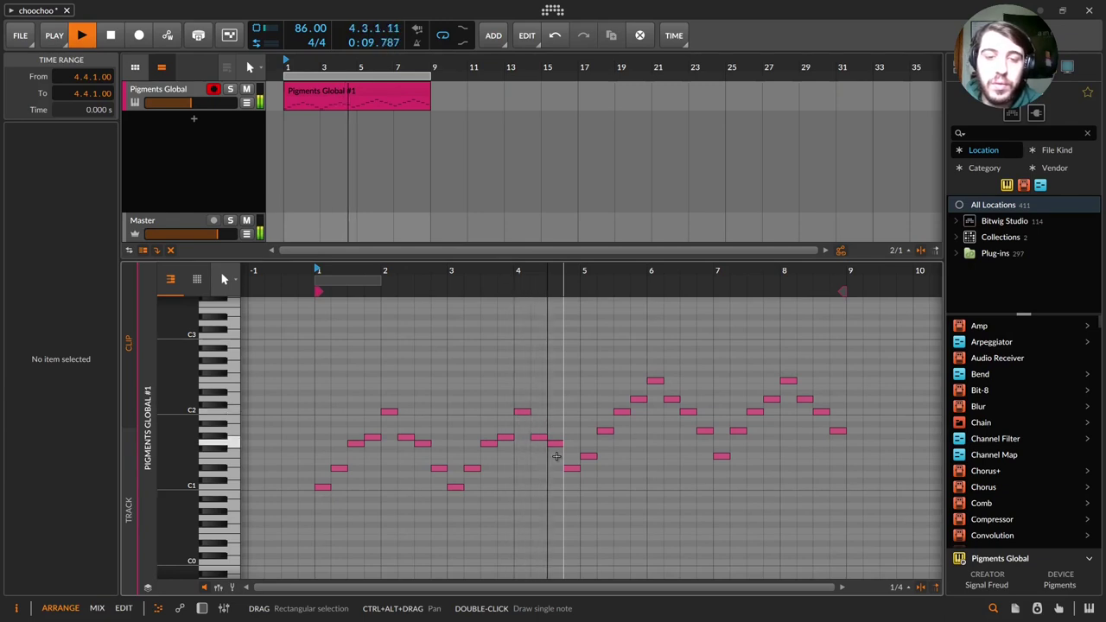
key("space")
- Shorten every note to 0.0.2.00, duplicate them into the gaps so each pitch repeats as paired eighth notes, and play the line
left_click_drag(458, 487, 437, 482)
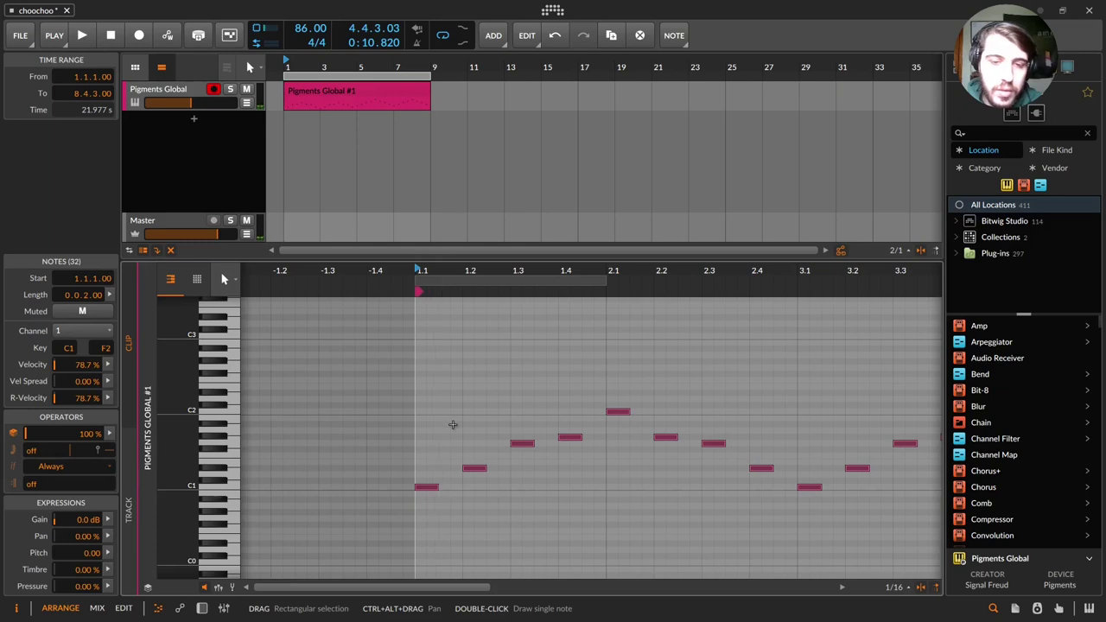
key("ctrl+d")
left_click_drag(528, 271, 444, 376)
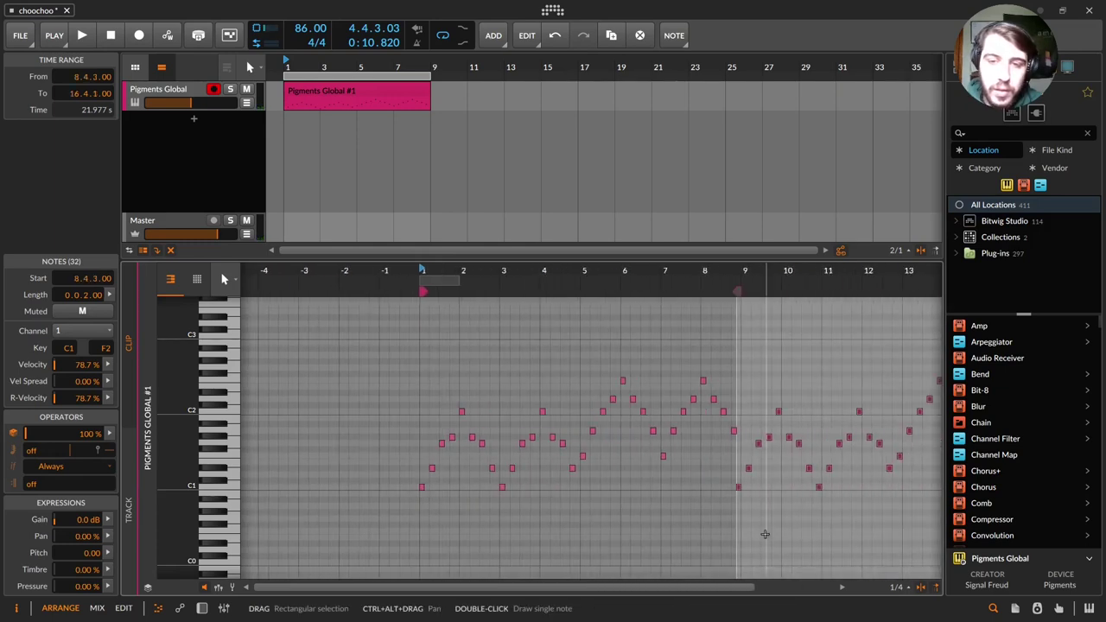
left_click_drag(735, 483, 428, 477)
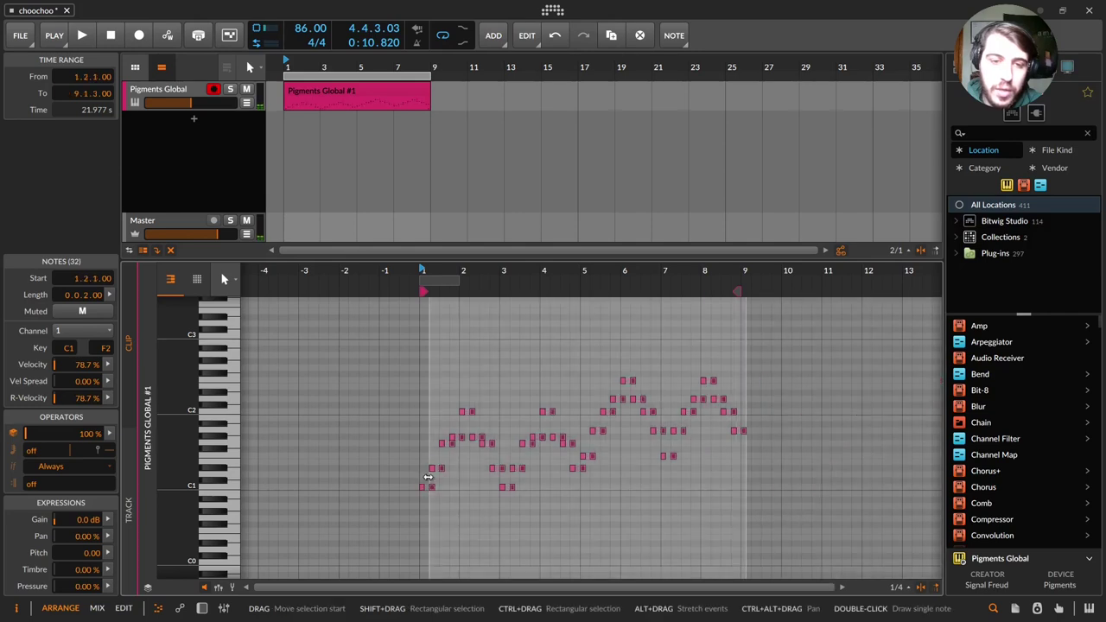
key("space")
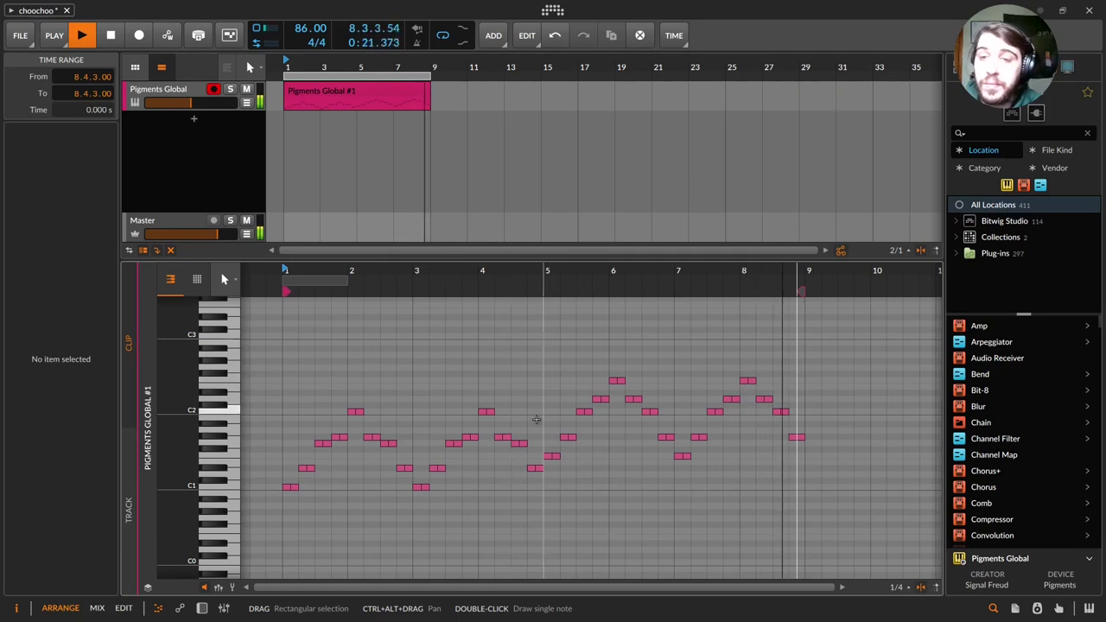
- Lower the F2 peak notes in bars 6 and 8 by one semitone to E2, and play from bar 7
key("space")
left_click_drag(577, 377, 757, 374)
key("Down")
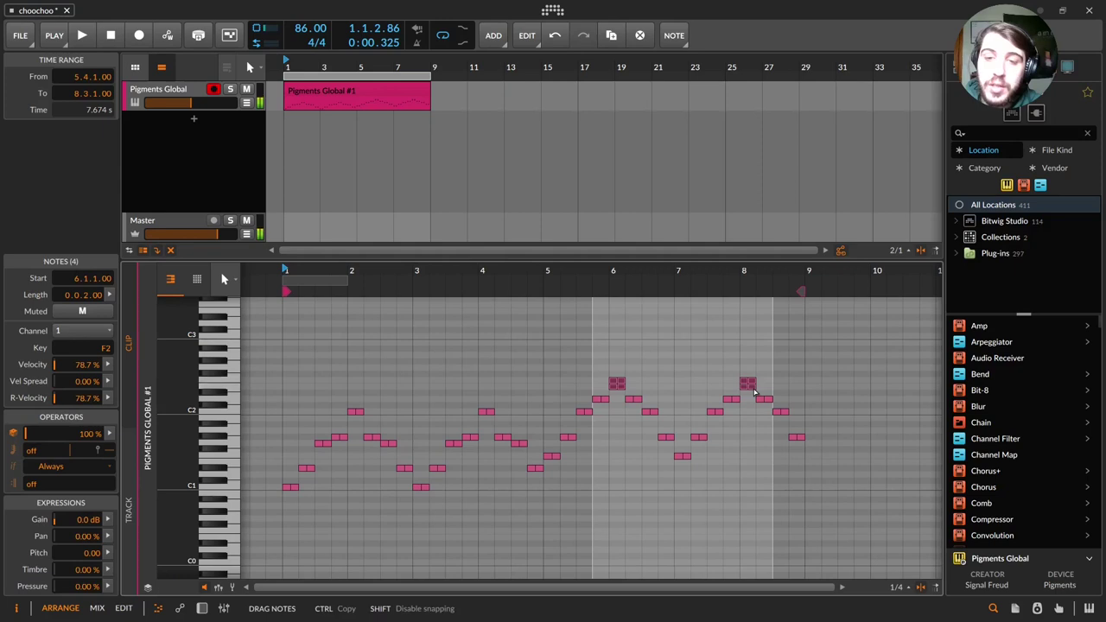
left_click(391, 136)
key("space")
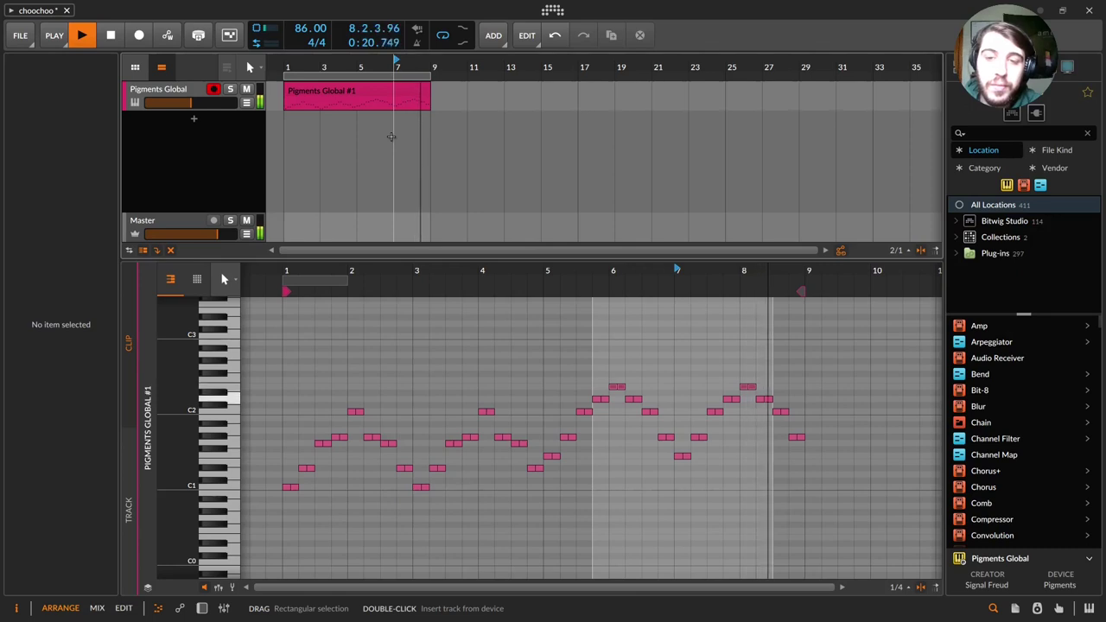
- Lower the E2 peak notes in bar 8 to D#2, and play the line from bar 5
key("space")
left_click(708, 381)
left_click_drag(710, 381, 751, 395)
left_click(351, 125)
key("space")
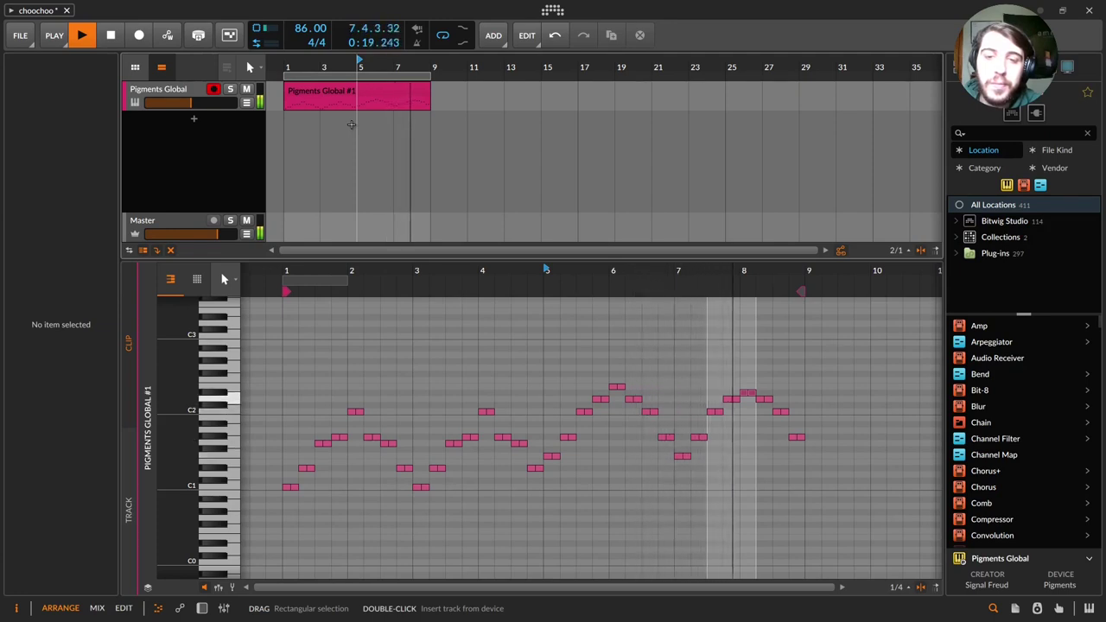
- Stop playback and lower the E2 peak notes at the start of bar 6 to D#2
key("space")
left_click(598, 380)
left_click_drag(597, 380, 625, 400)
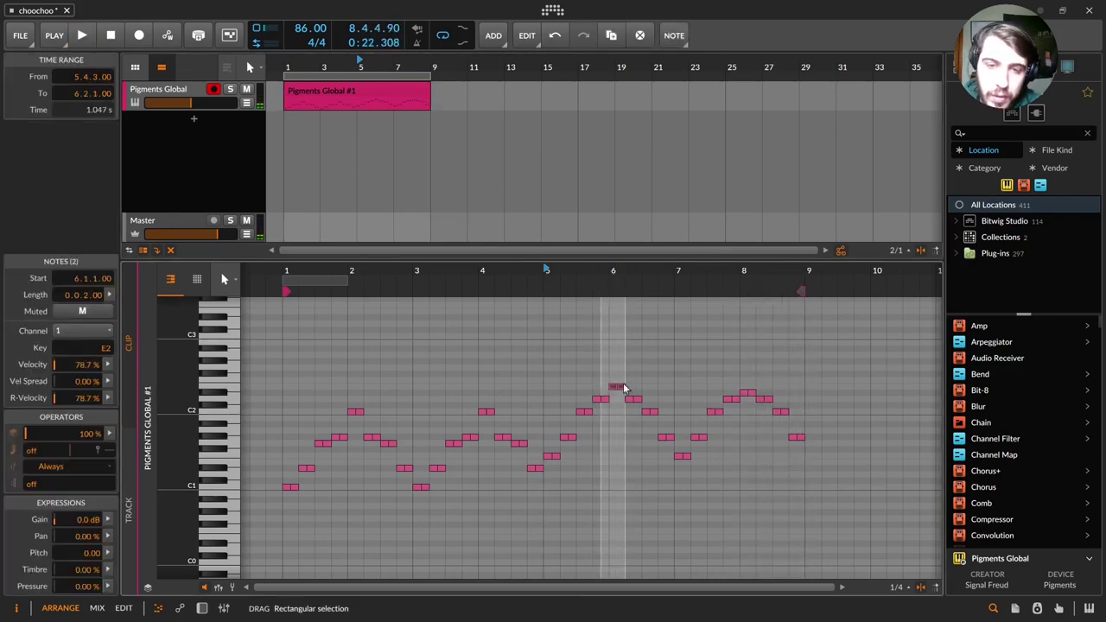
- Set the project tempo to 170 BPM and play the bass line from bar 1
double_click(301, 28)
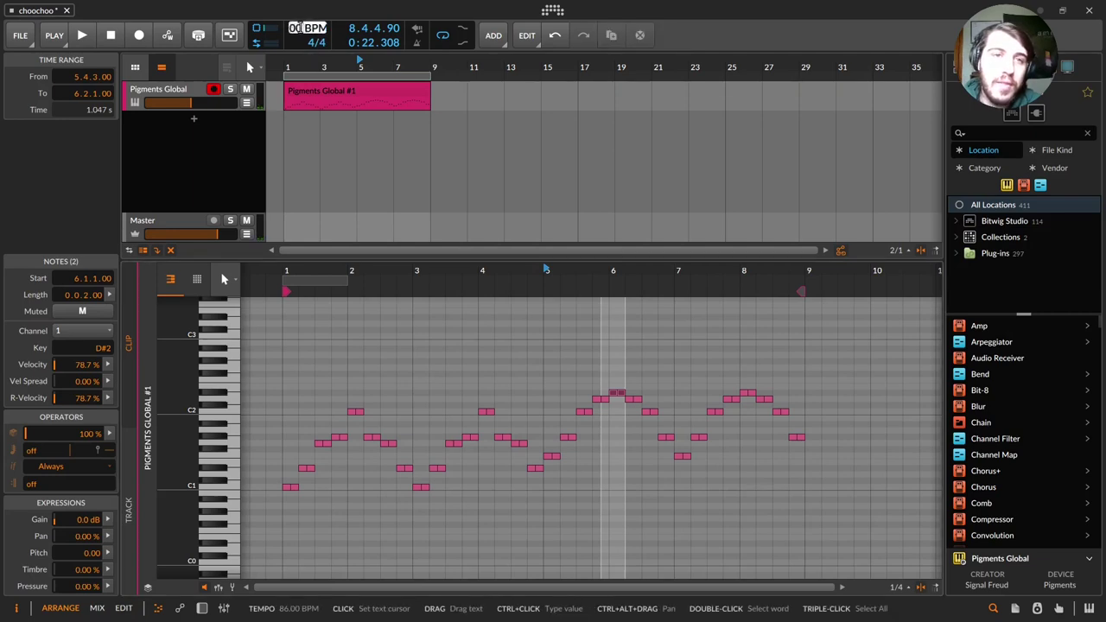
type("170.")
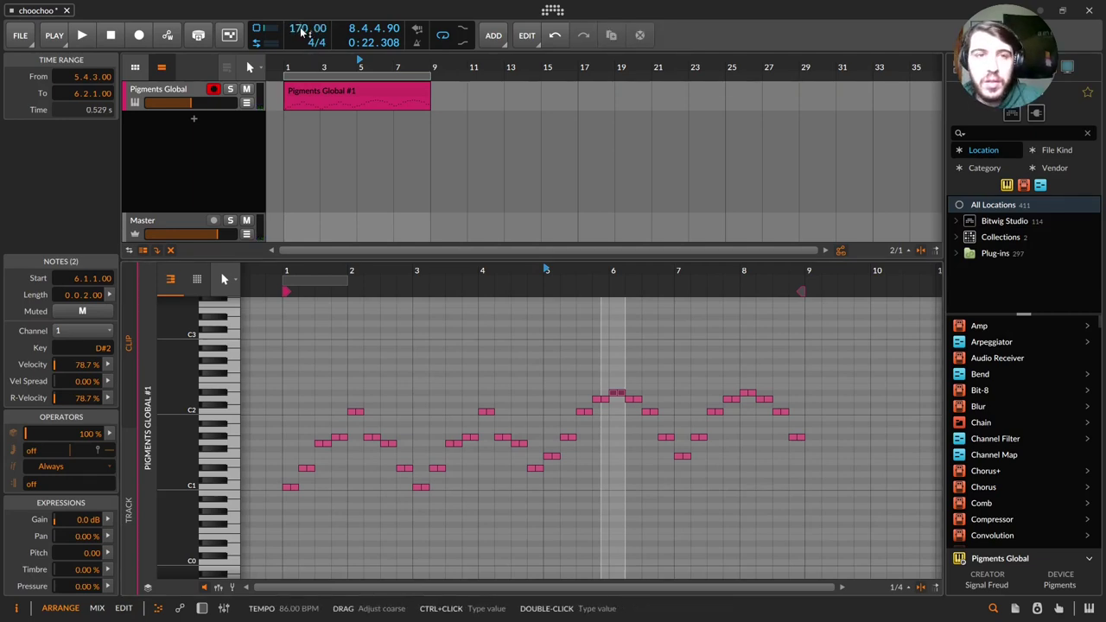
key("space")
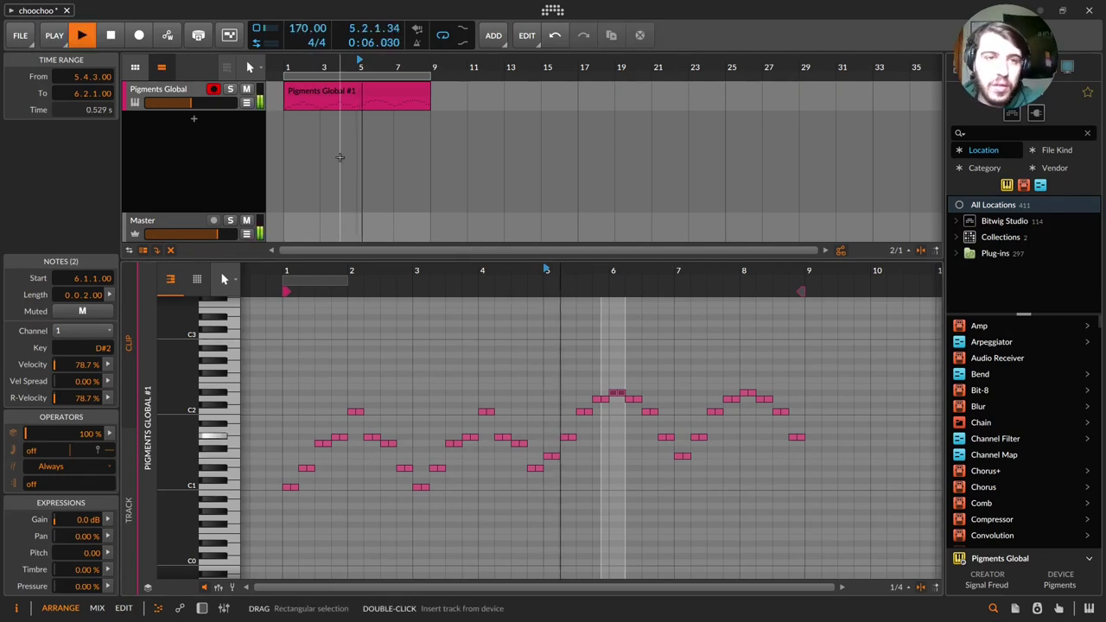
left_click(285, 113)
key("space")
left_click(285, 110)
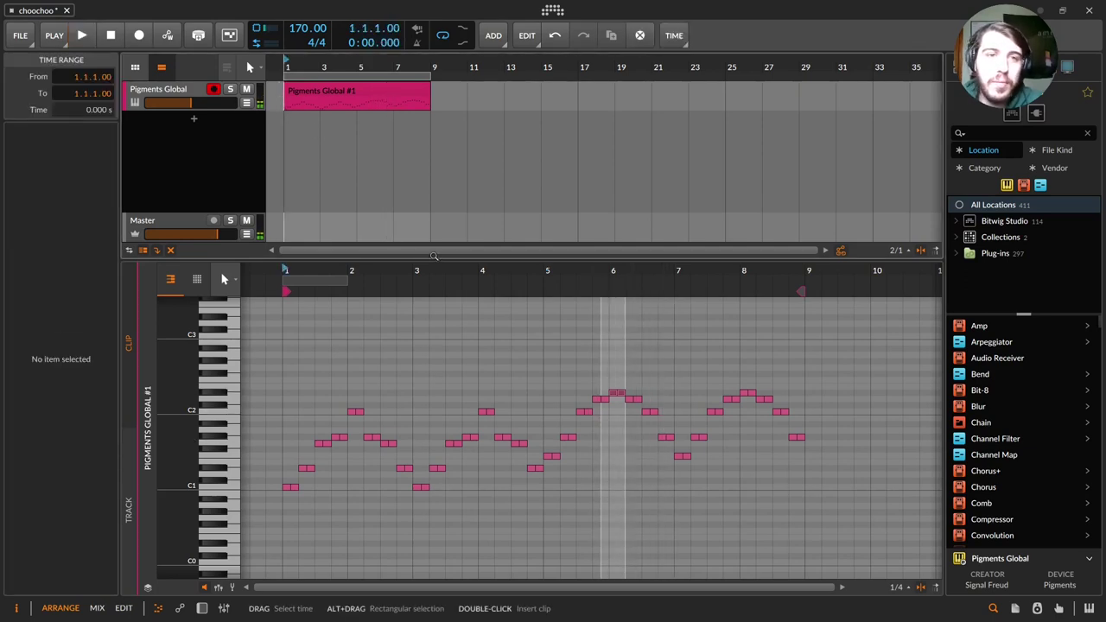
key("space")
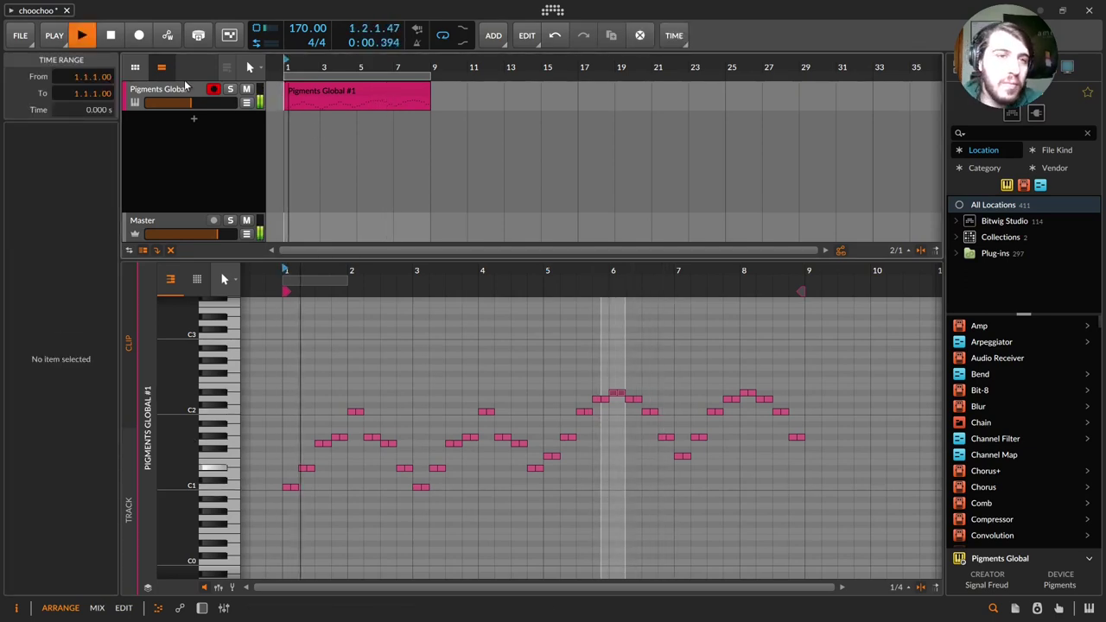
- Add an audio track, search the browser for "SHACK", and place the shack_up break at bar 1
right_click(224, 112)
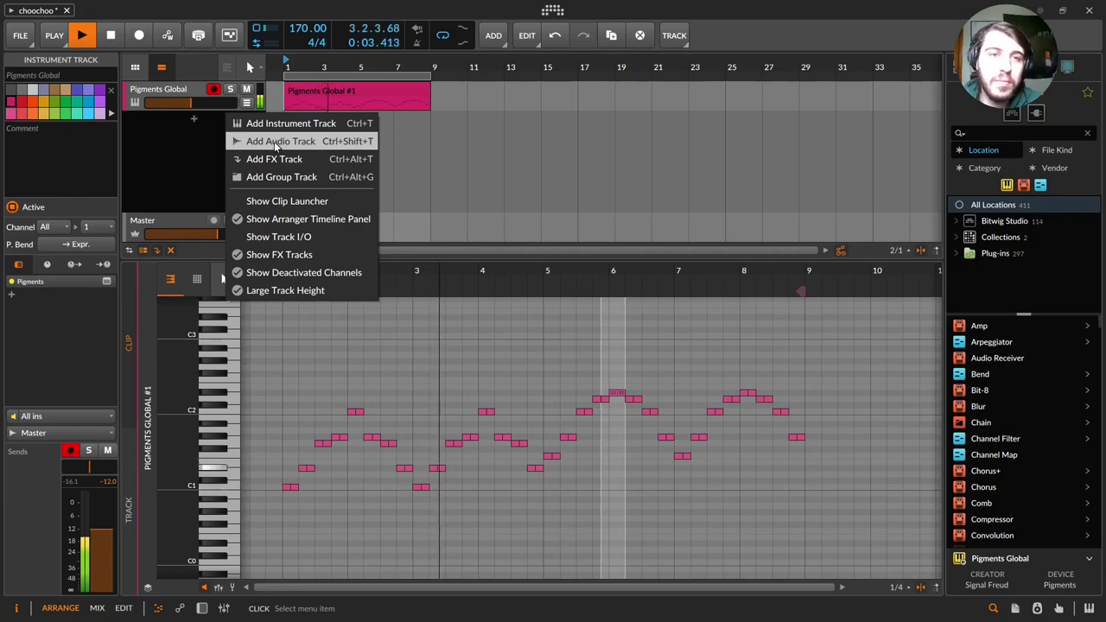
left_click(274, 141)
type("sh")
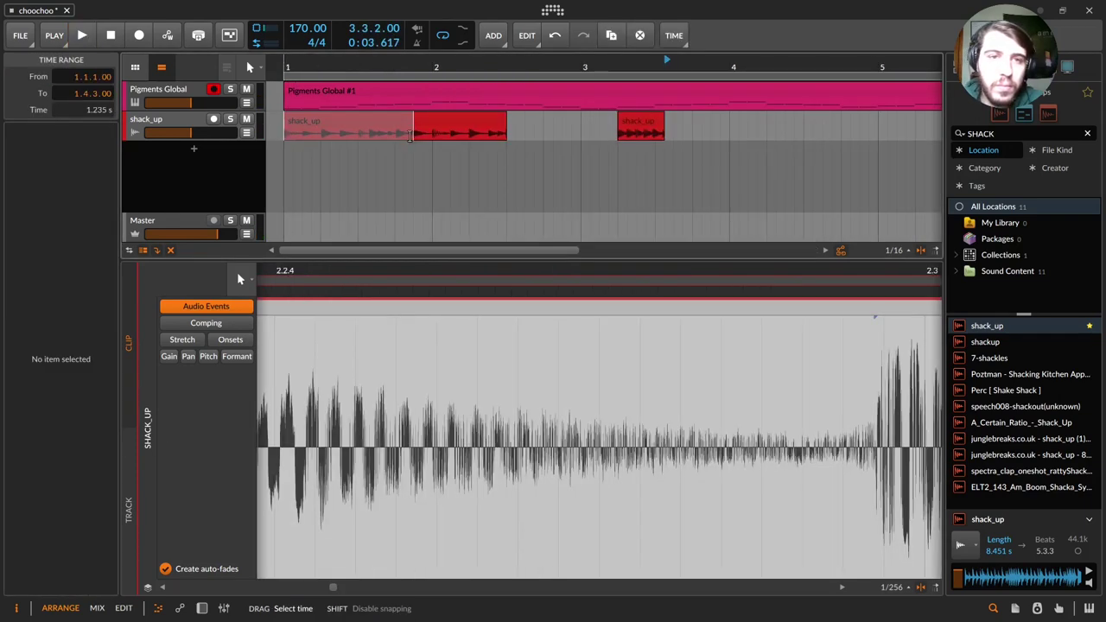
- Copy a section of the shack_up break, paste it at 2.3.1.00, and build the break out to the end of bar 8
left_click(427, 179)
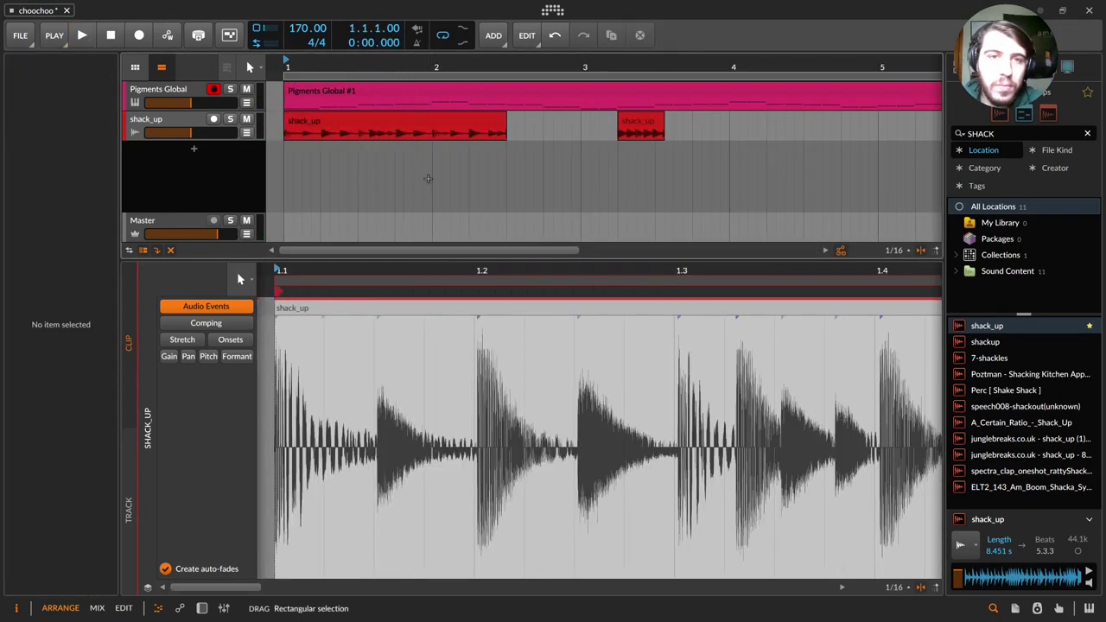
left_click_drag(358, 131, 467, 136)
key("ctrl+c")
left_click(513, 136)
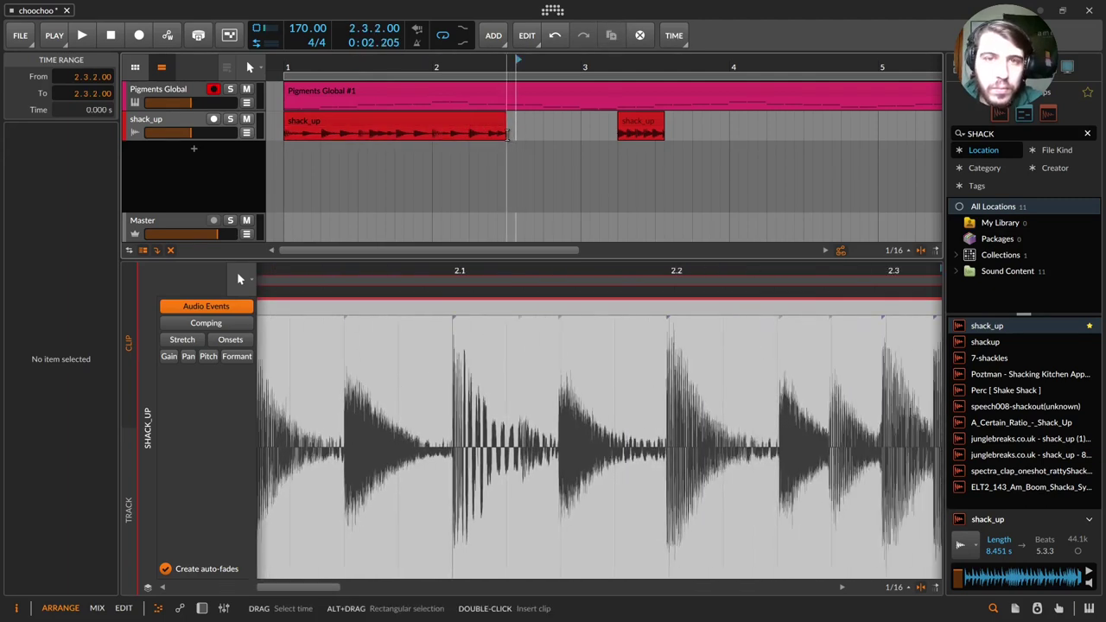
key("ctrl+v")
key("ctrl+z")
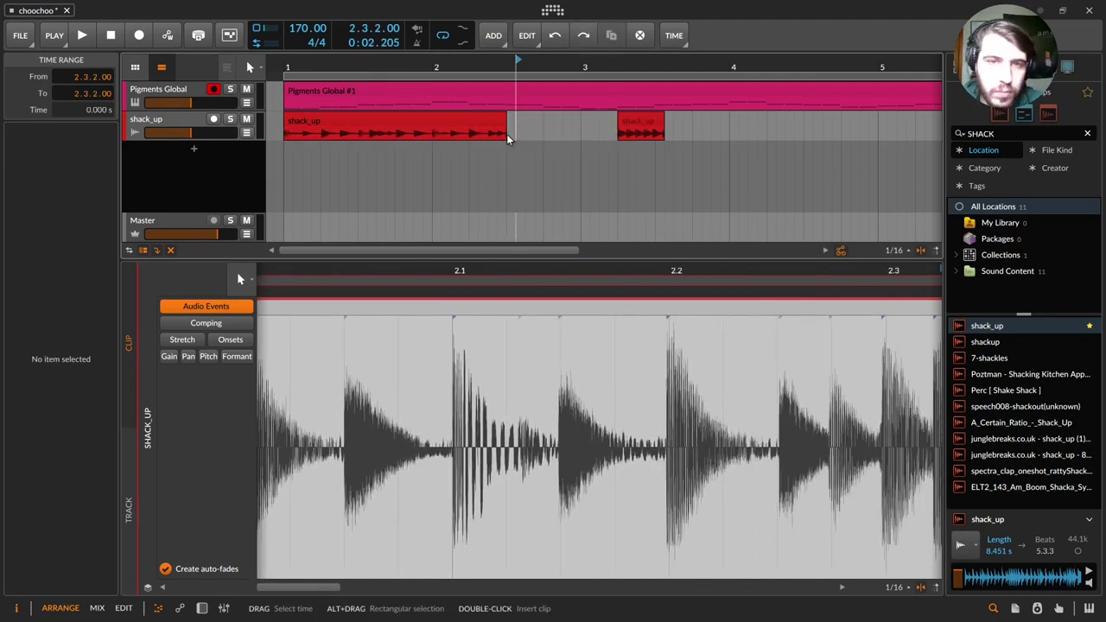
left_click(509, 144)
left_click(510, 132)
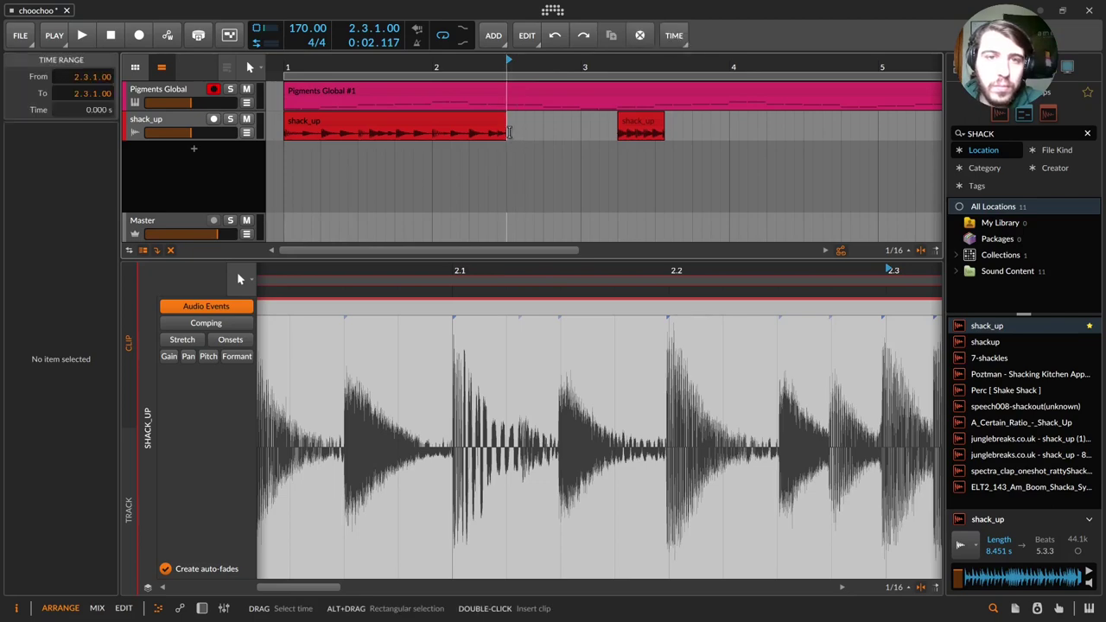
key("ctrl+v")
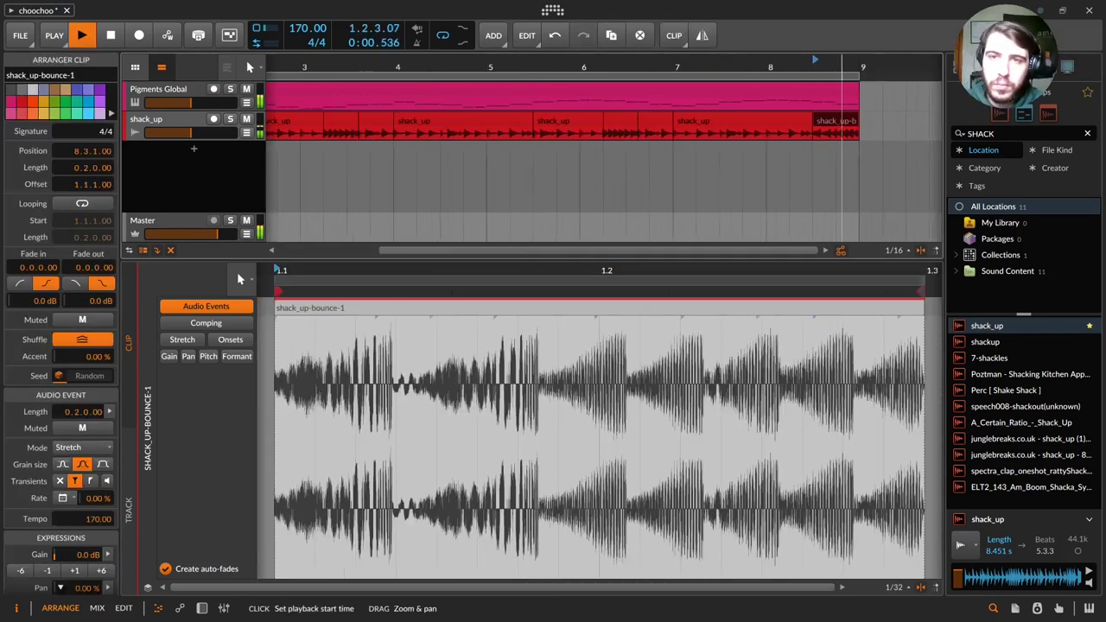
left_click_drag(671, 68, 671, 94)
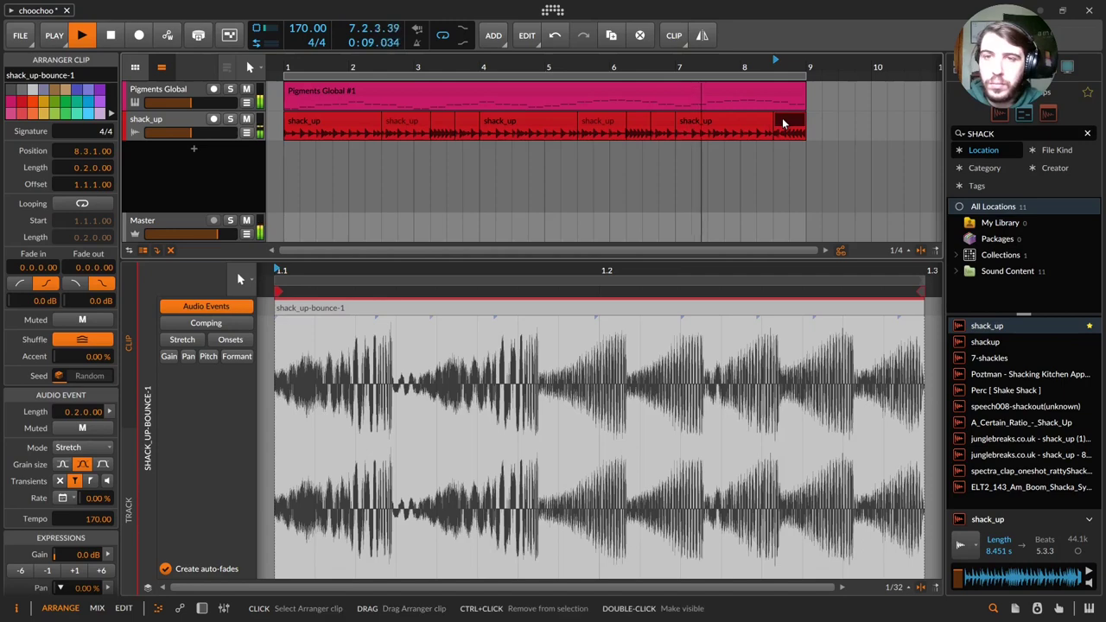
left_click_drag(790, 65, 759, 160)
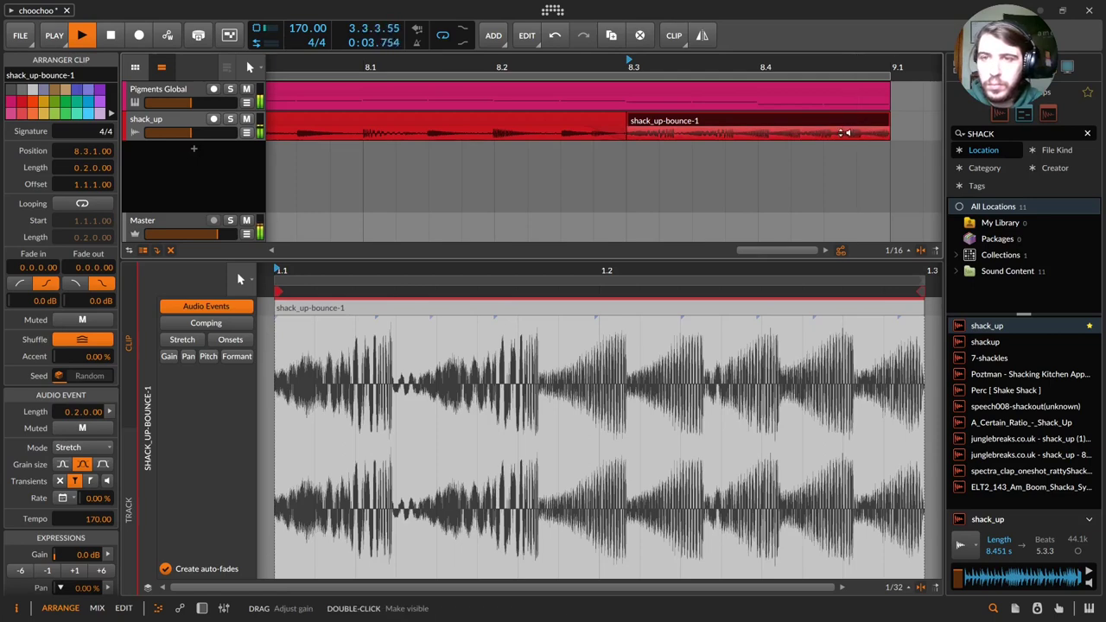
left_click_drag(715, 66, 896, 60)
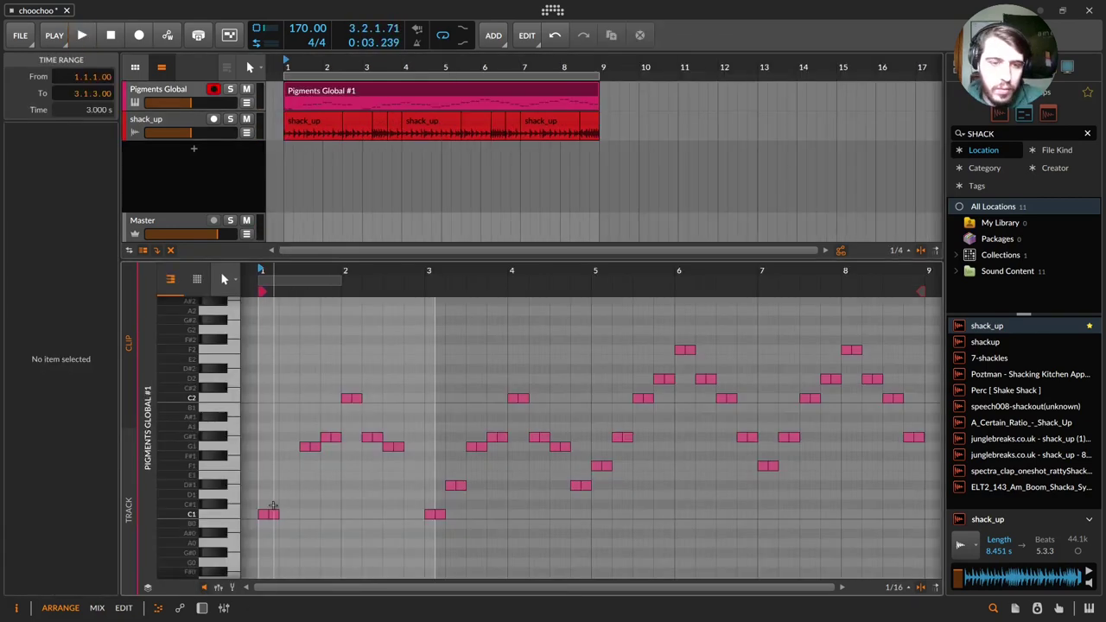
- Duplicate the opening C1 note pair to 1.2.1.00, and play the bass line with the break
left_click(269, 515)
left_click(264, 518, "ctrl")
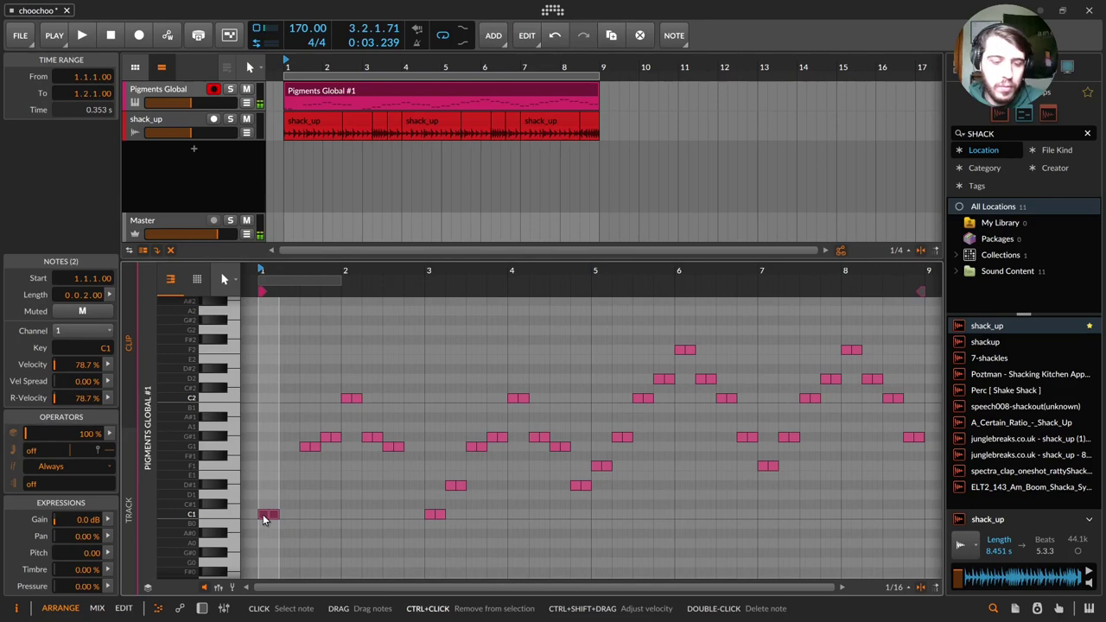
key("ctrl+d")
key("space")
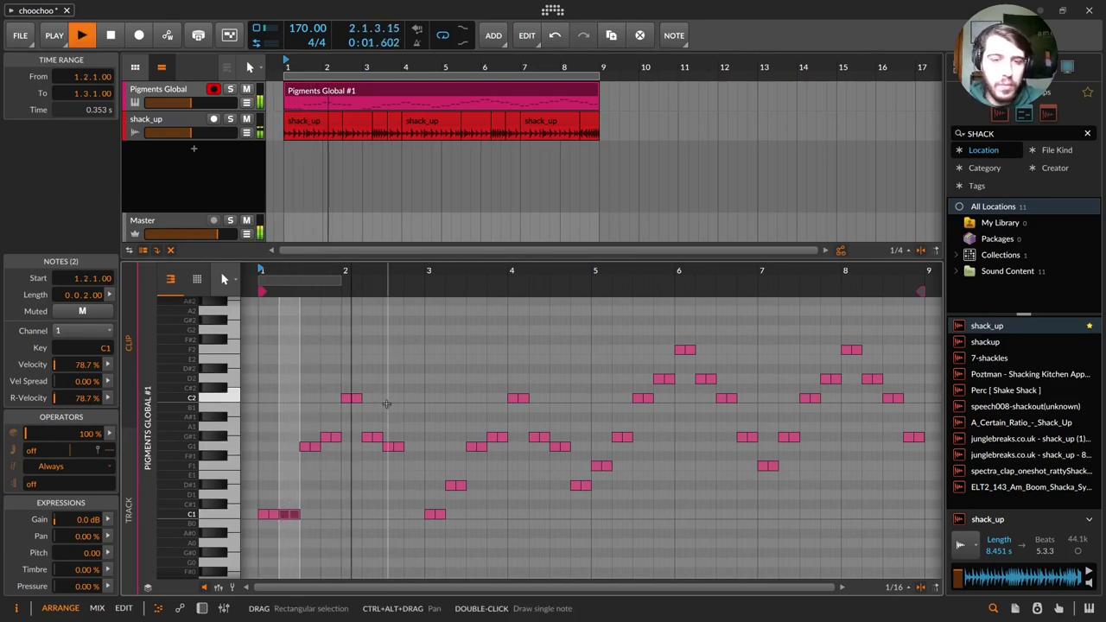
key("space")
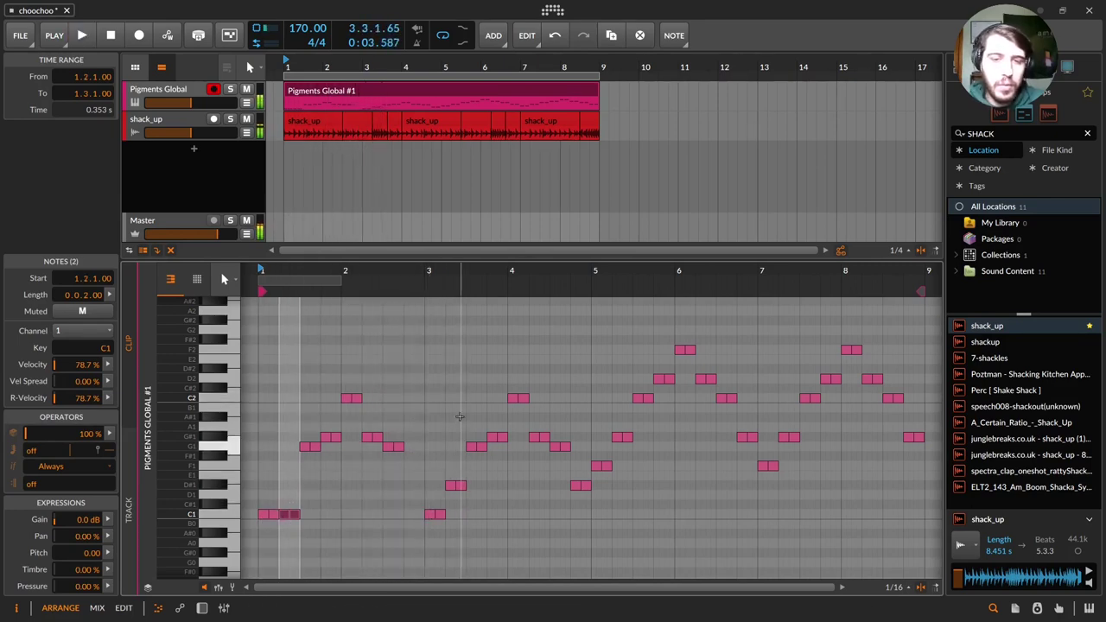
- Delete the notes in bars 3 and 4, and duplicate the bars 1 to 2 pattern in their place
left_click(432, 356)
left_click_drag(432, 356, 586, 539)
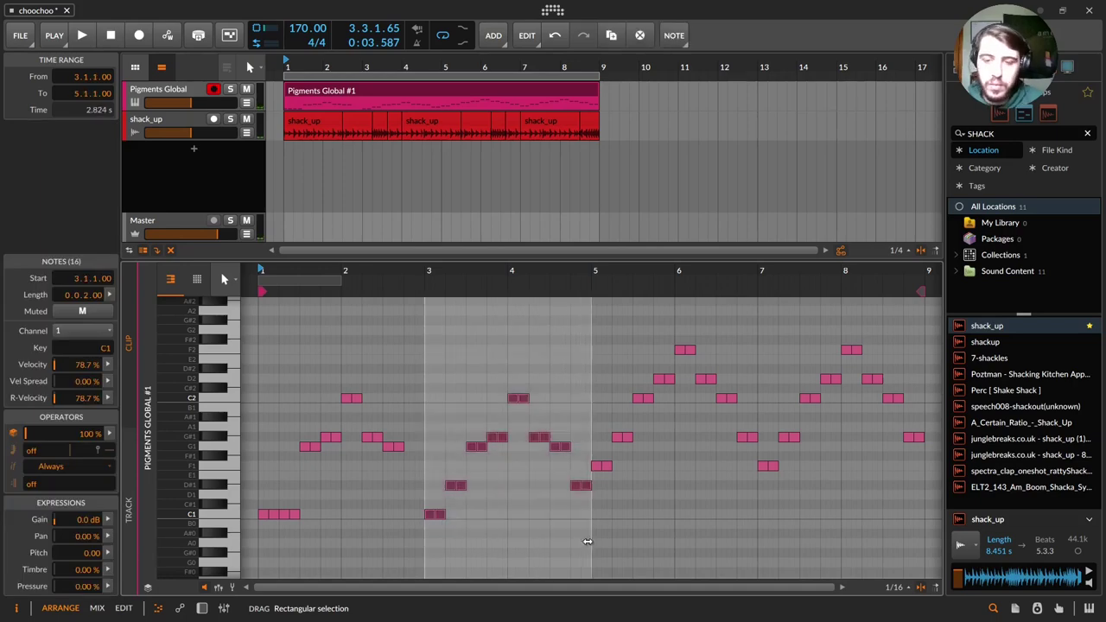
key("Delete")
left_click_drag(261, 369, 429, 520)
key("ctrl+d")
- Delete all notes from bar 5 onwards, and duplicate the bars 1 to 4 pattern into bars 5 to 8
left_click_drag(615, 321, 918, 495)
key("Delete")
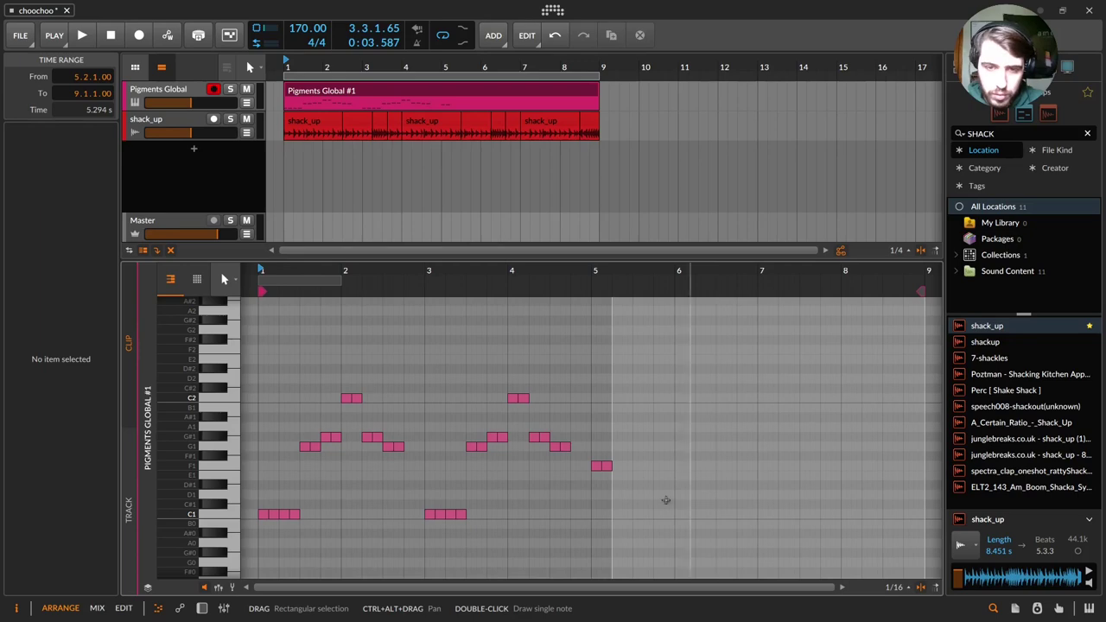
left_click_drag(590, 428, 619, 524)
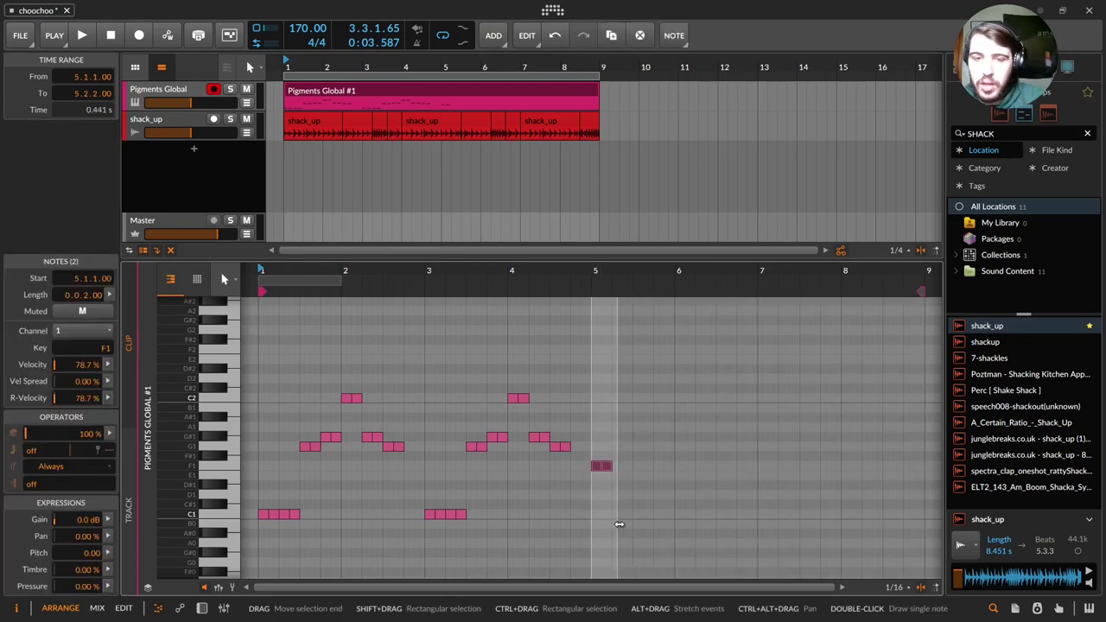
key("Delete")
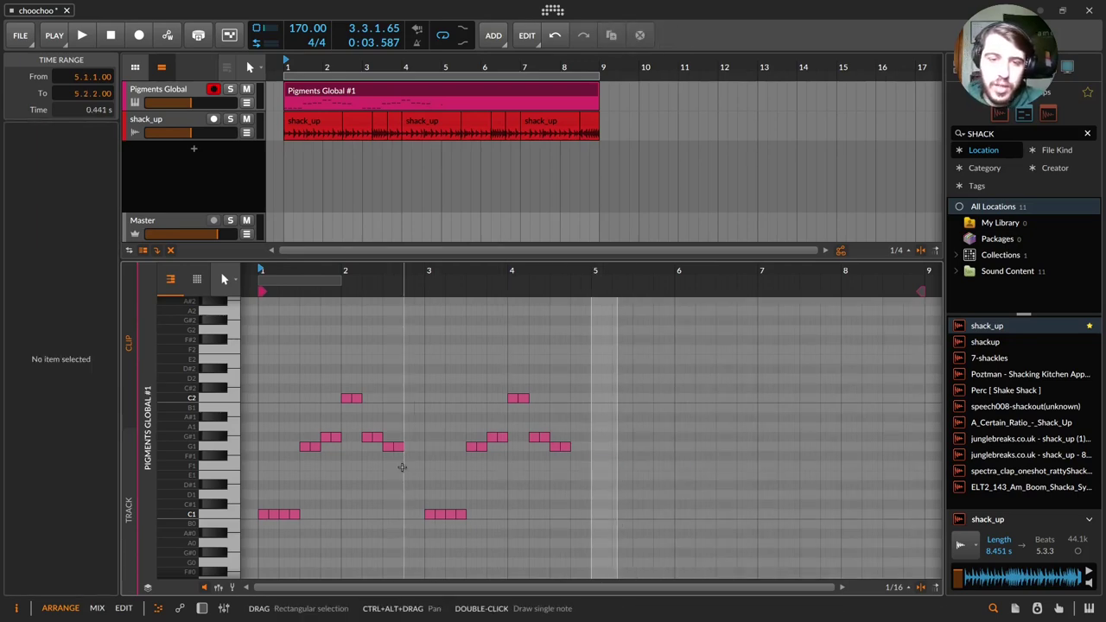
left_click_drag(253, 337, 586, 516)
key("ctrl+d")
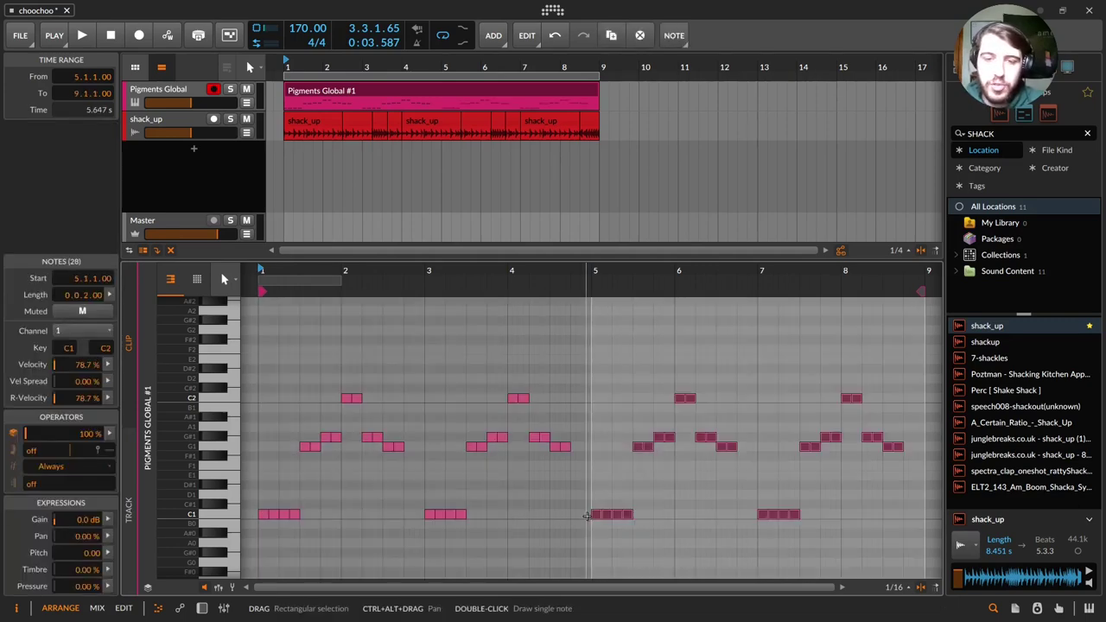
- Transpose the notes in bars 5 to 8 up five semitones so they start on F1, and listen to the loop
key("space")
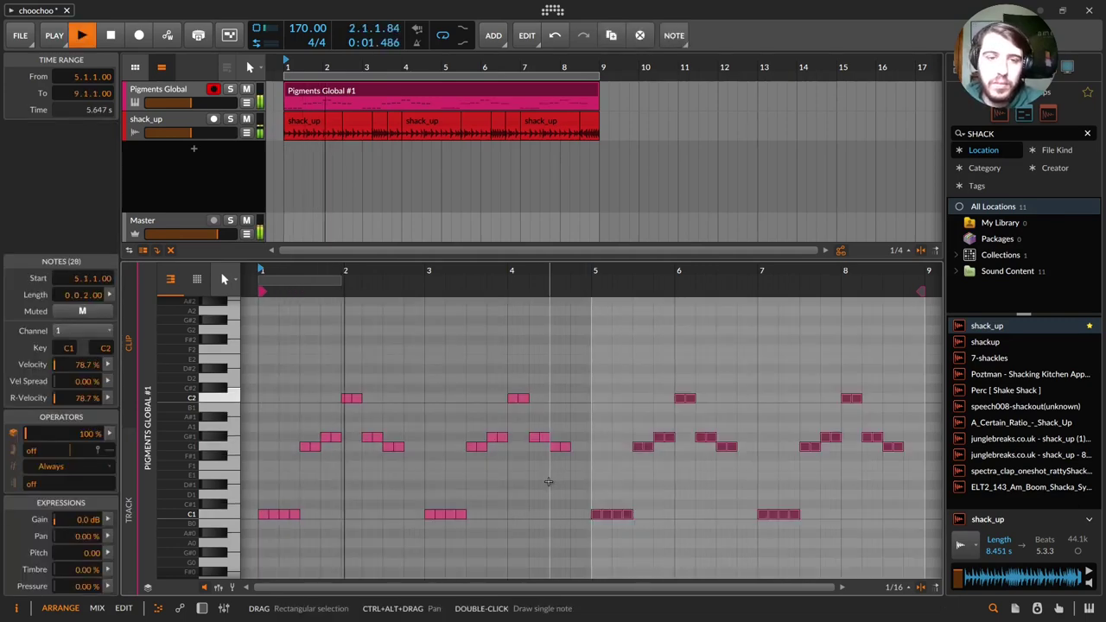
key("Up")
key("Up")
key("Up")
key("Up")
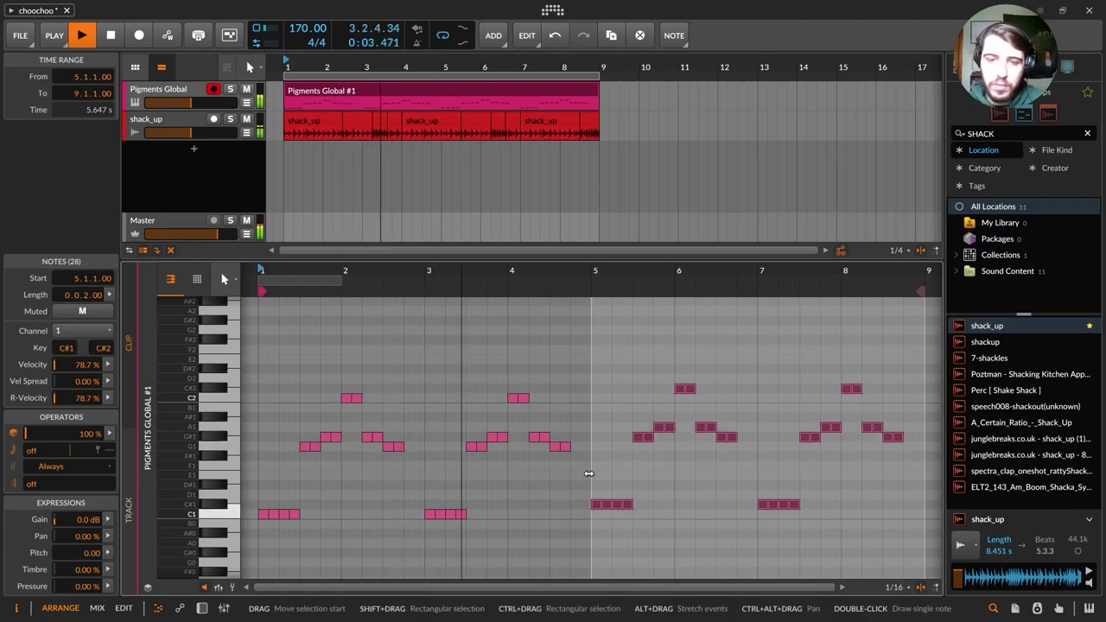
key("Up")
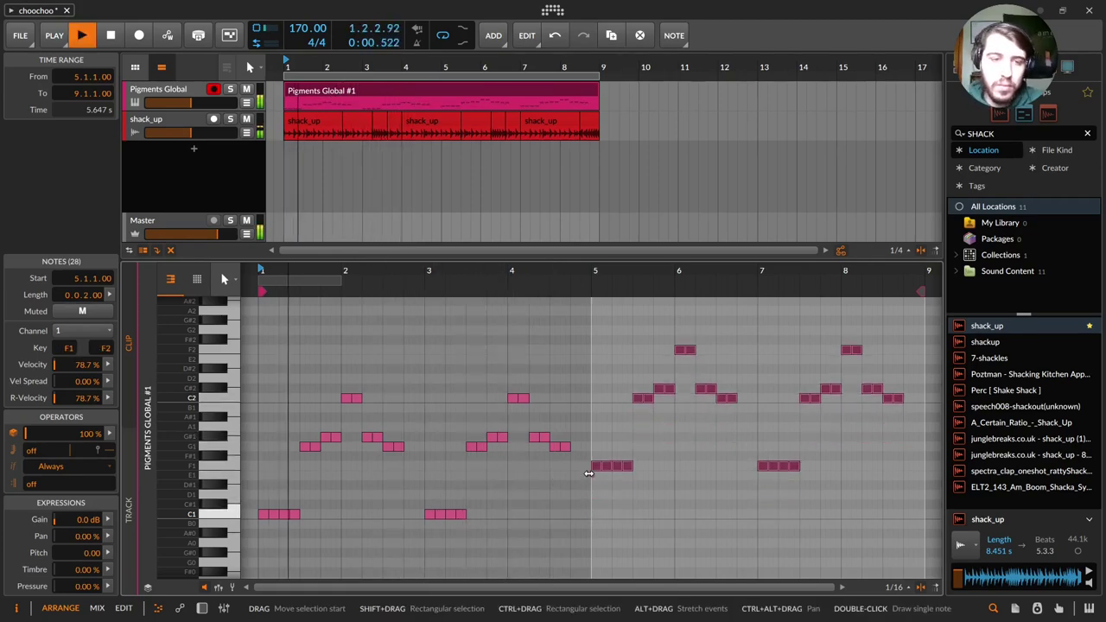
left_click(577, 477)
double_click(578, 478)
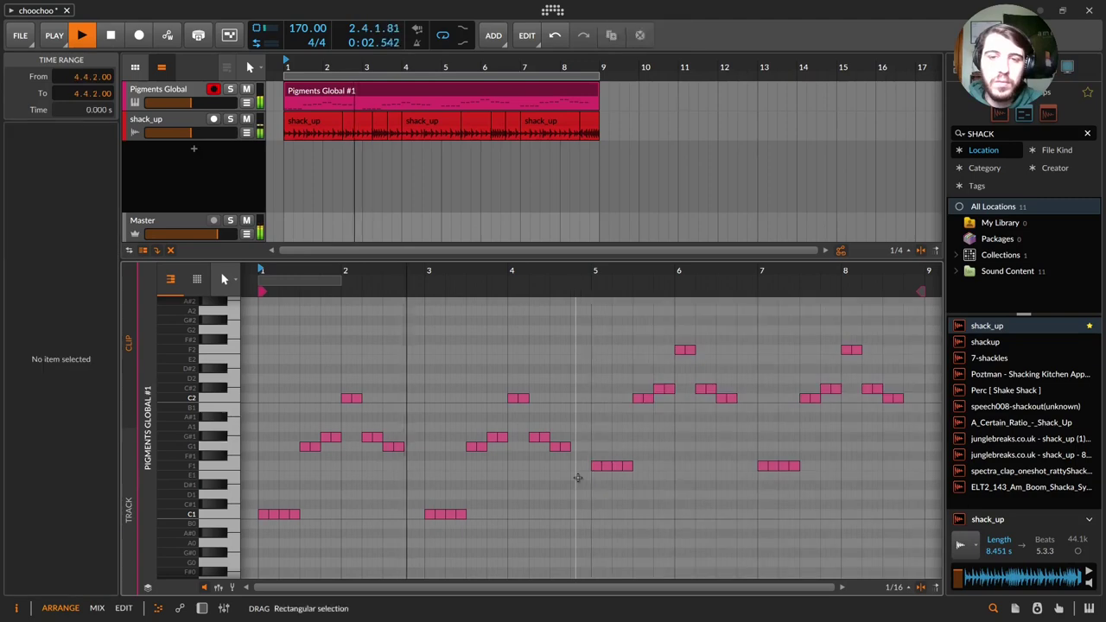
key("ctrl+z")
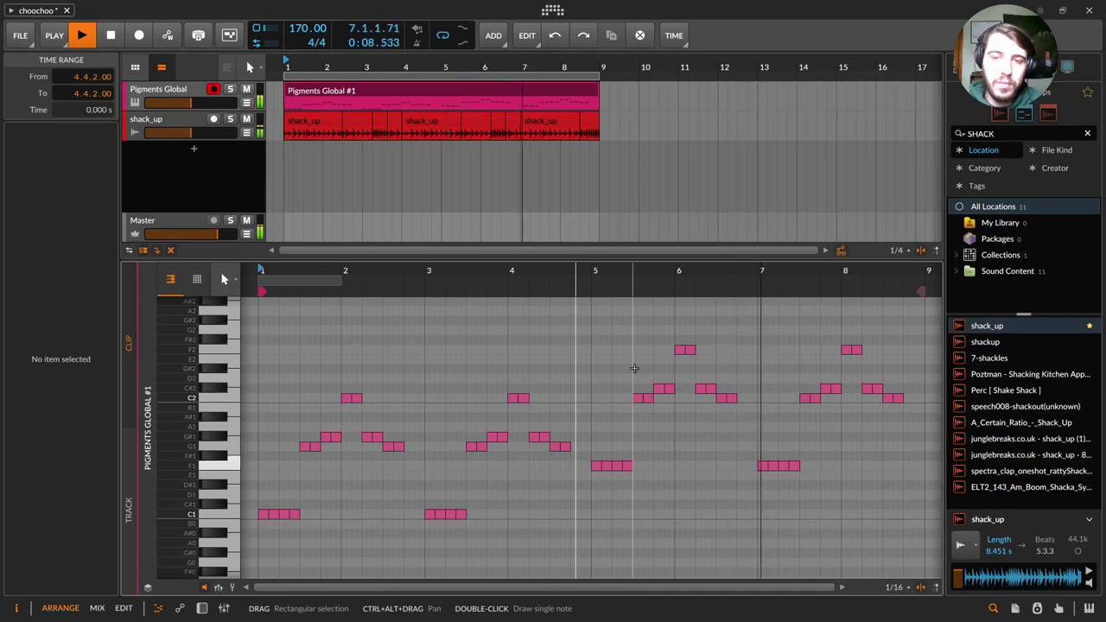
key("space")
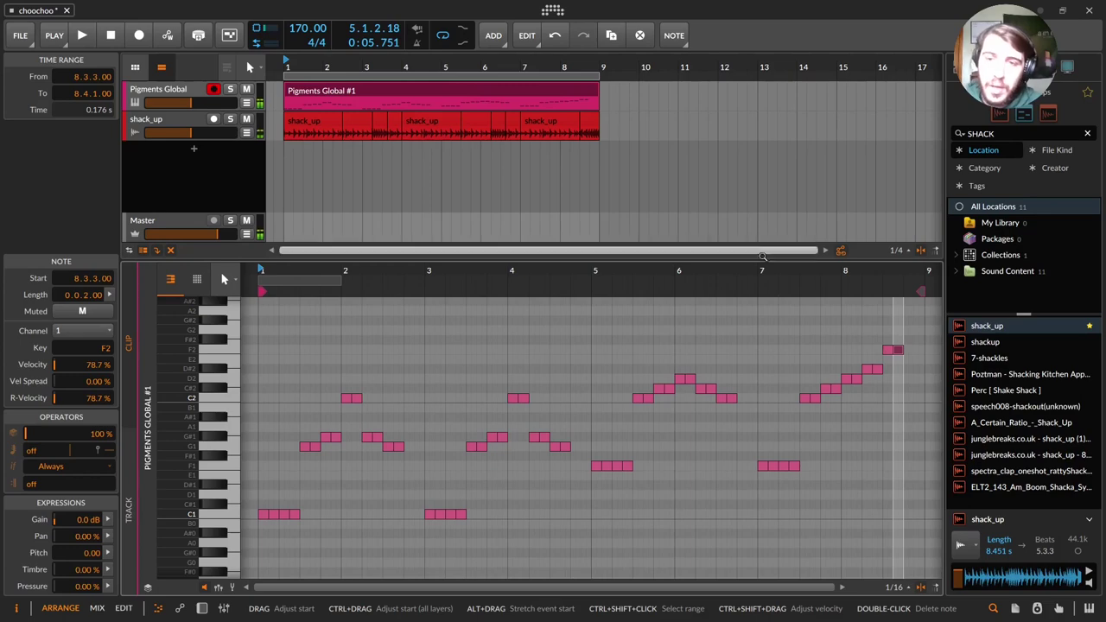
- Raise the G#1 notes in bars 1 to 4 to A1
left_click_drag(254, 427, 545, 428)
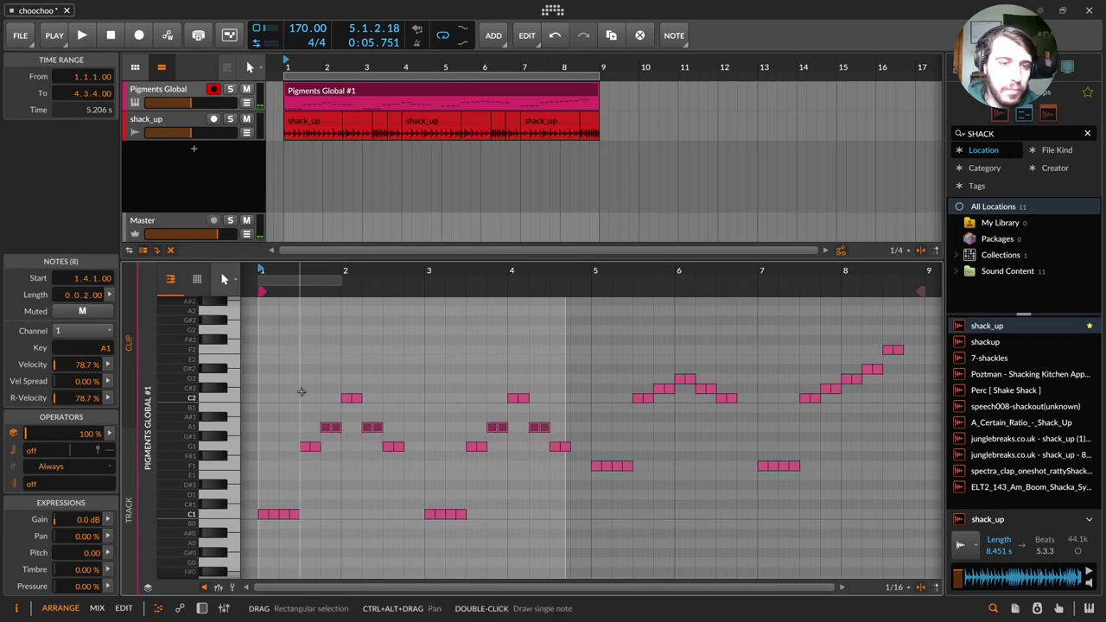
left_click(298, 390)
- Raise the D#2 notes in bar 8 to E2
left_click_drag(574, 372, 700, 375)
left_click_drag(589, 386, 737, 392)
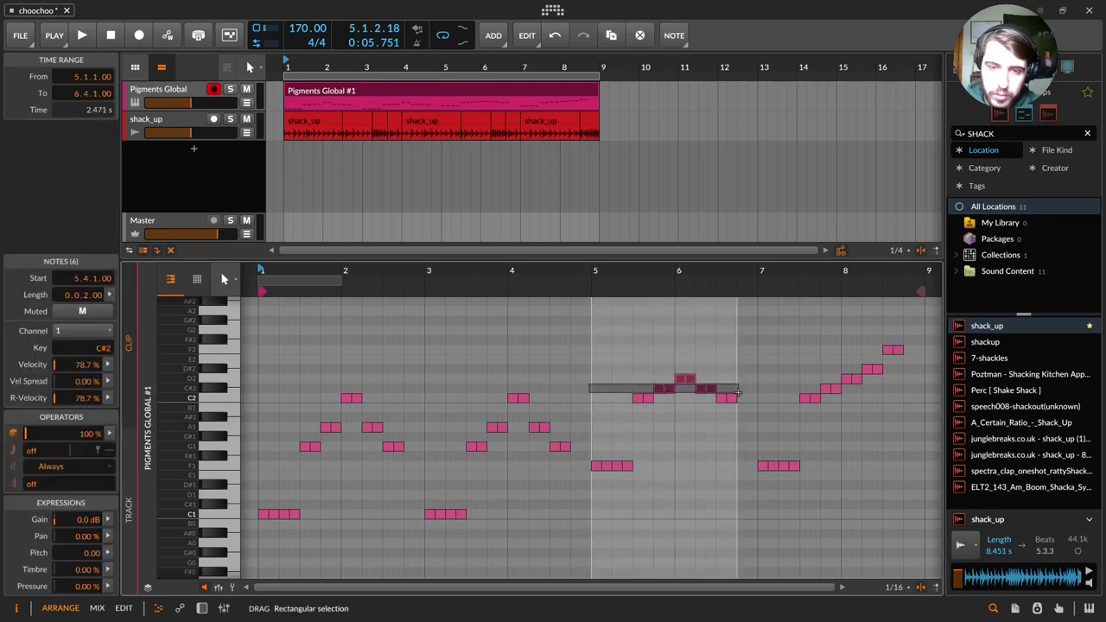
left_click(658, 388)
left_click(618, 403)
left_click_drag(803, 366, 879, 370)
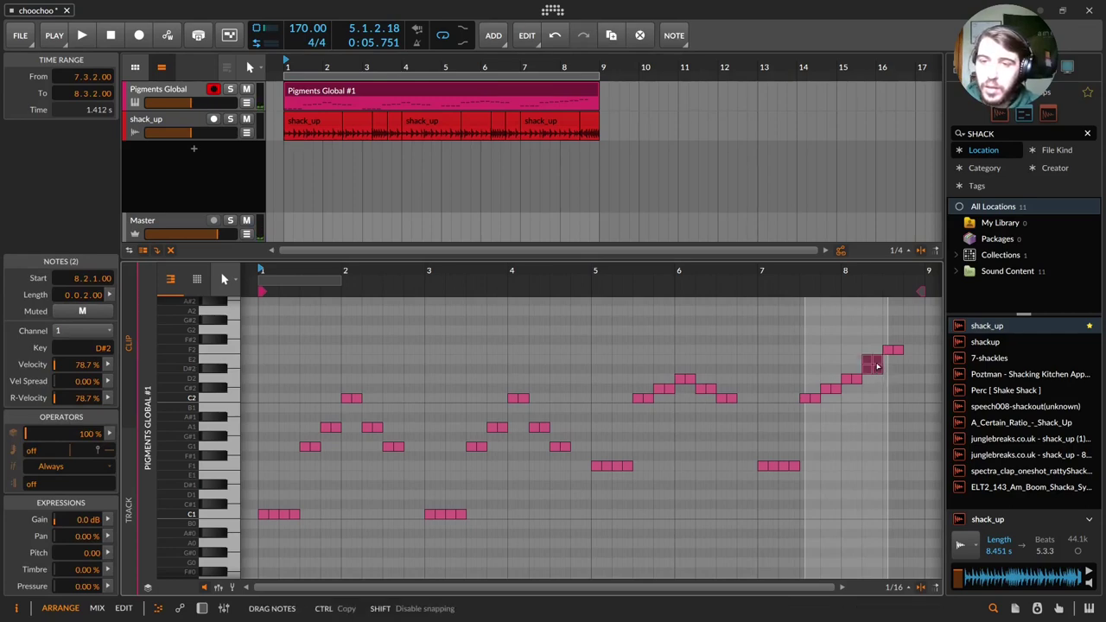
left_click_drag(877, 366, 877, 362)
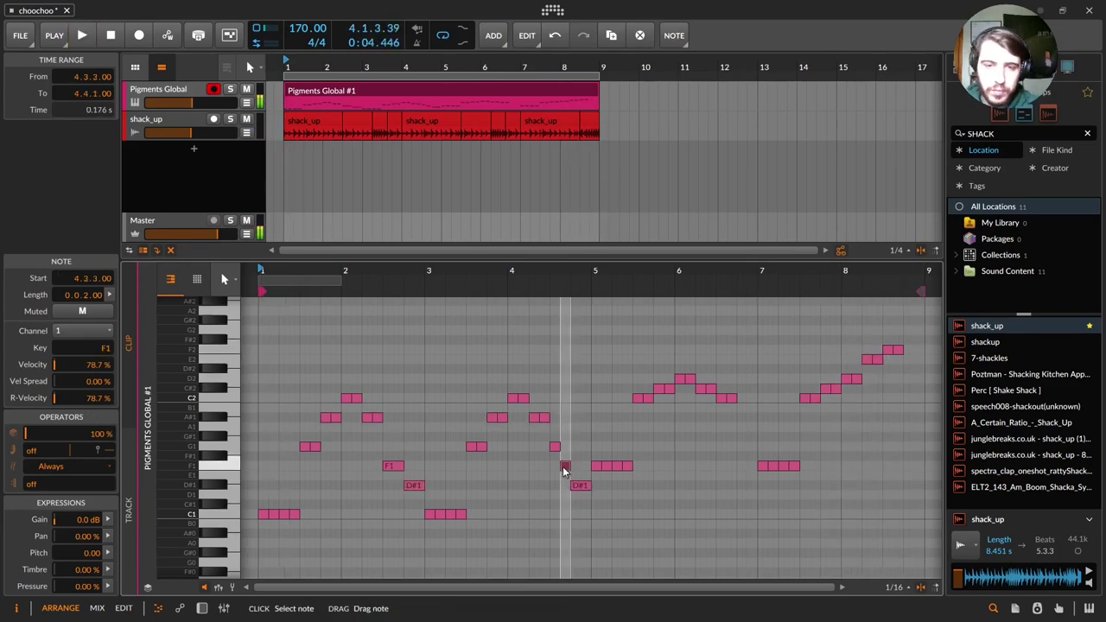
- Lower the F1 note on beat 3 of bar 4 to E1 and play the loop
left_click_drag(564, 482, 564, 476)
key("space")
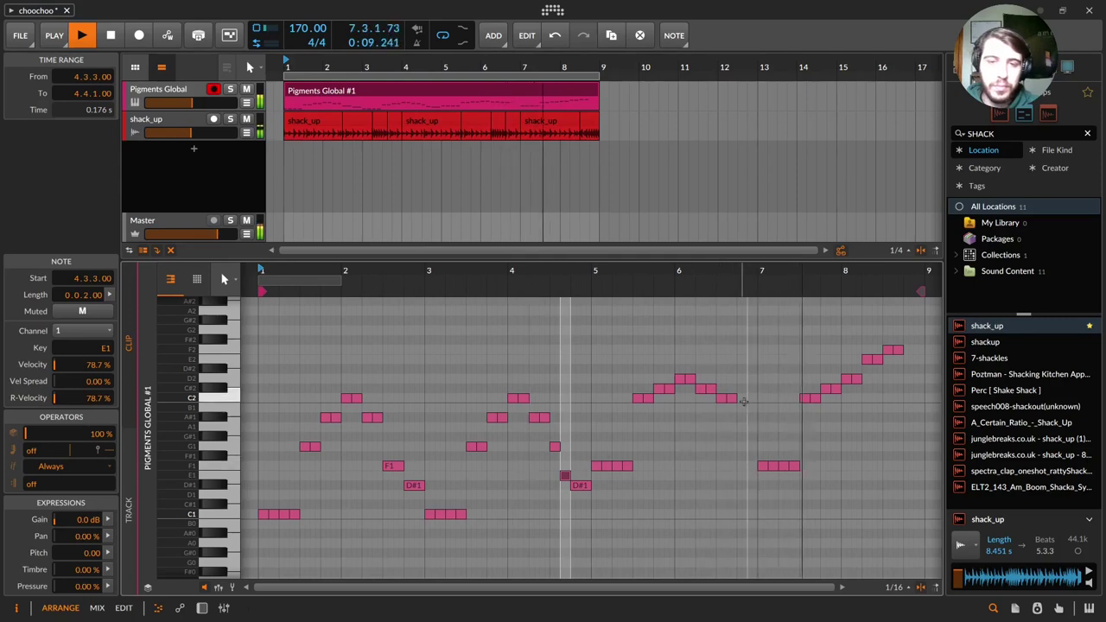
key("space")
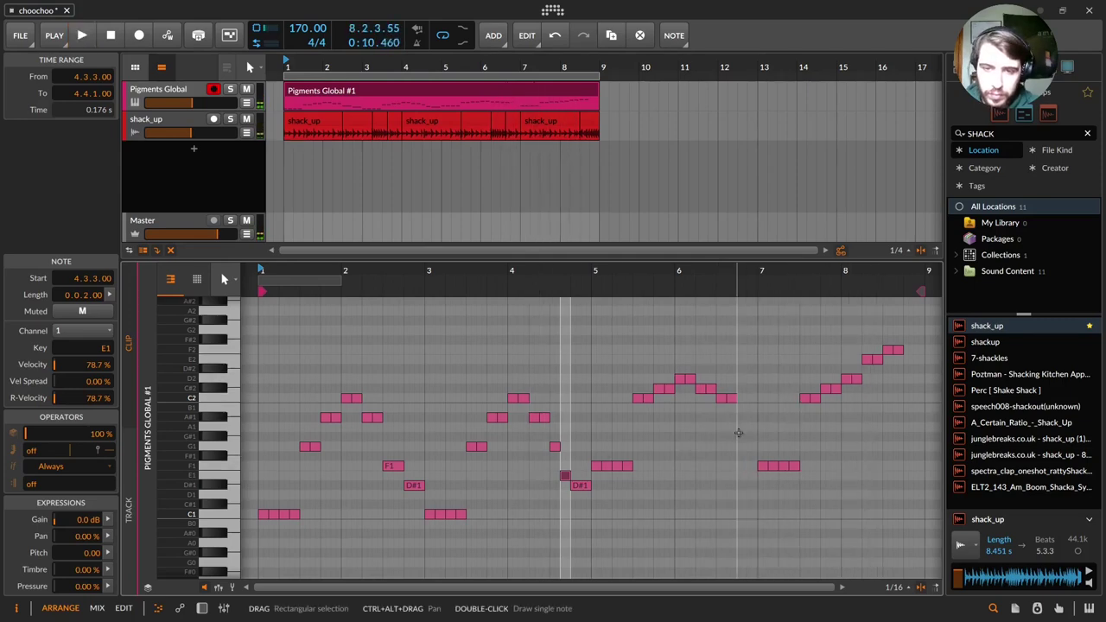
- Add a one-beat G#1 note at 6.3.1 and a one-beat G1 note at 6.4.1, and start playback
double_click(739, 427)
left_click(741, 428)
left_click(741, 422)
left_click(741, 425)
left_click_drag(740, 439, 756, 439)
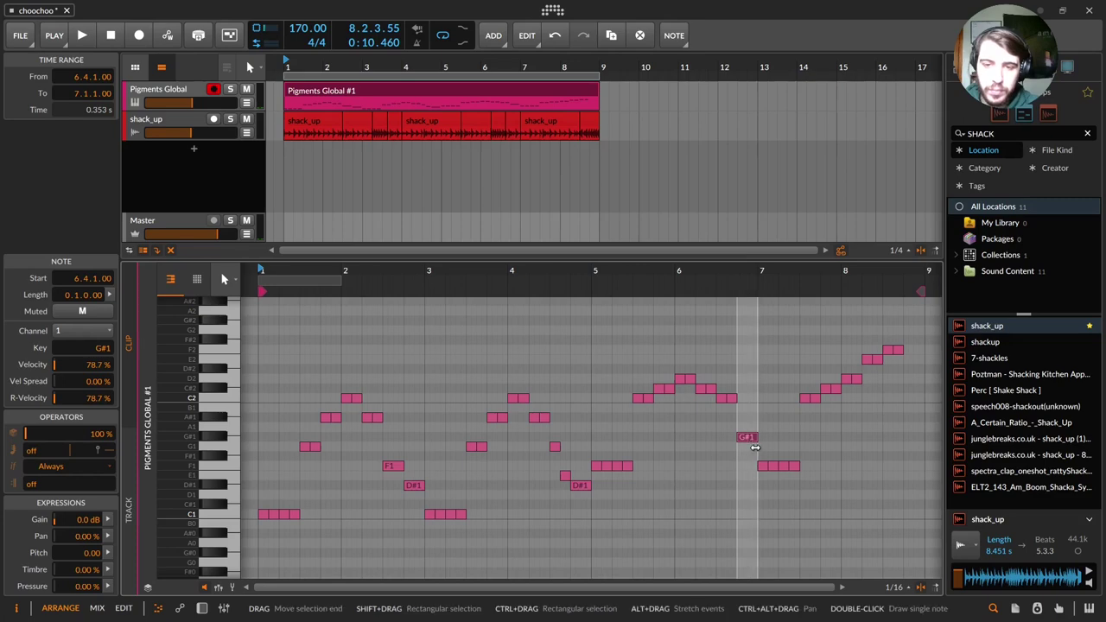
left_click_drag(744, 437, 725, 438)
double_click(741, 445)
key("space")
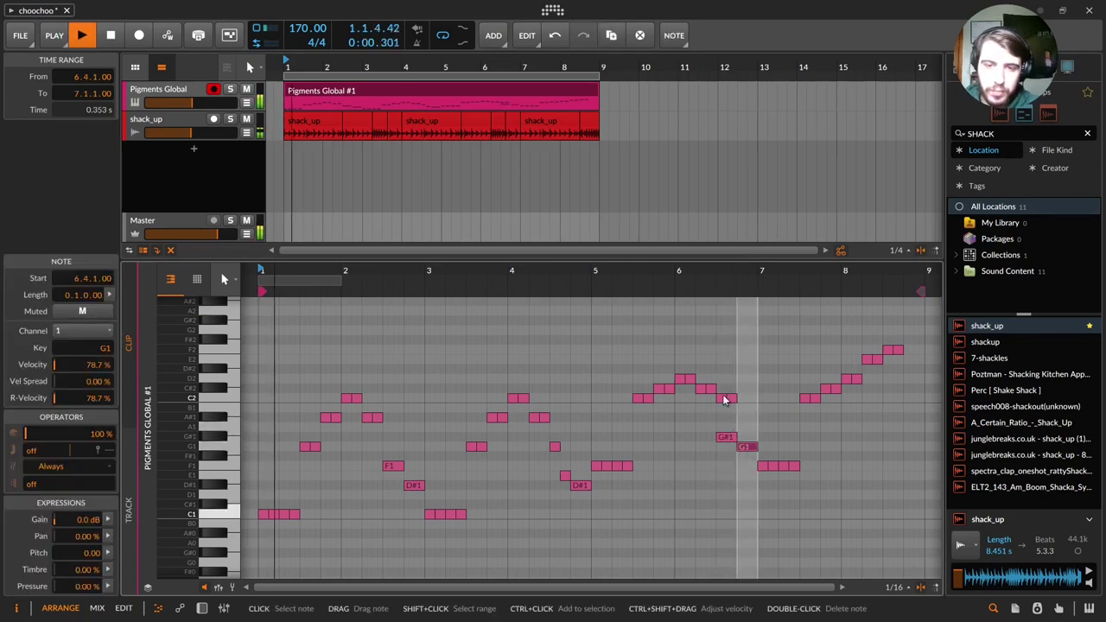
- Delete the C2 notes on beat 3 of bar 6 and stop playback
left_click(703, 395)
left_click_drag(703, 396, 751, 397)
key("Delete")
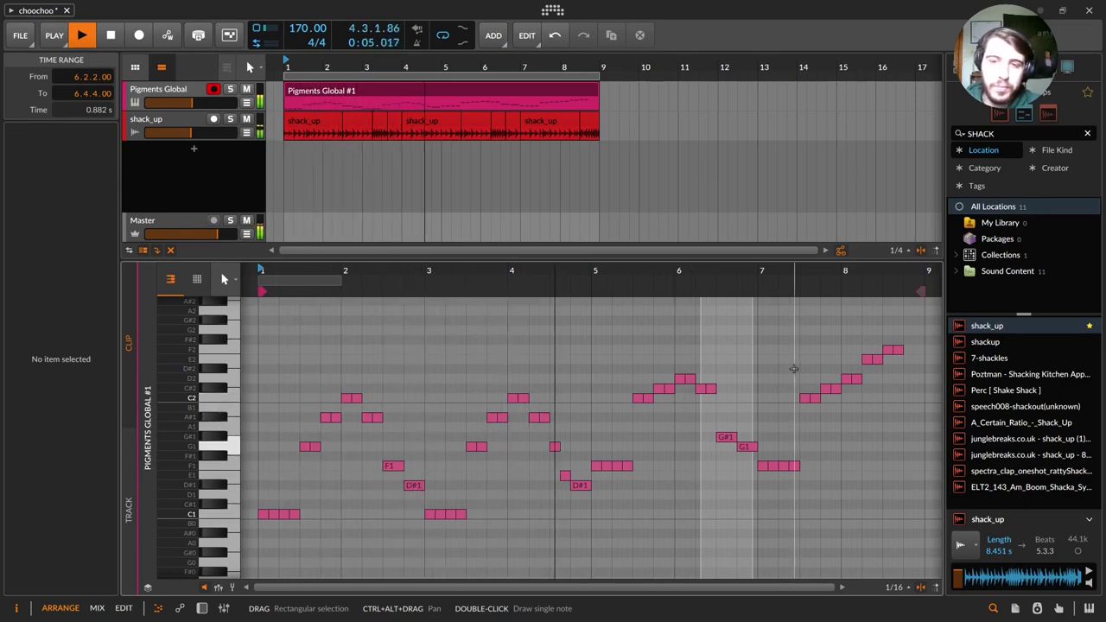
key("space")
- Lower the E2 notes in bar 8 to D#2 and play the loop
left_click_drag(815, 364, 877, 364)
left_click(881, 360)
key("ctrl+z")
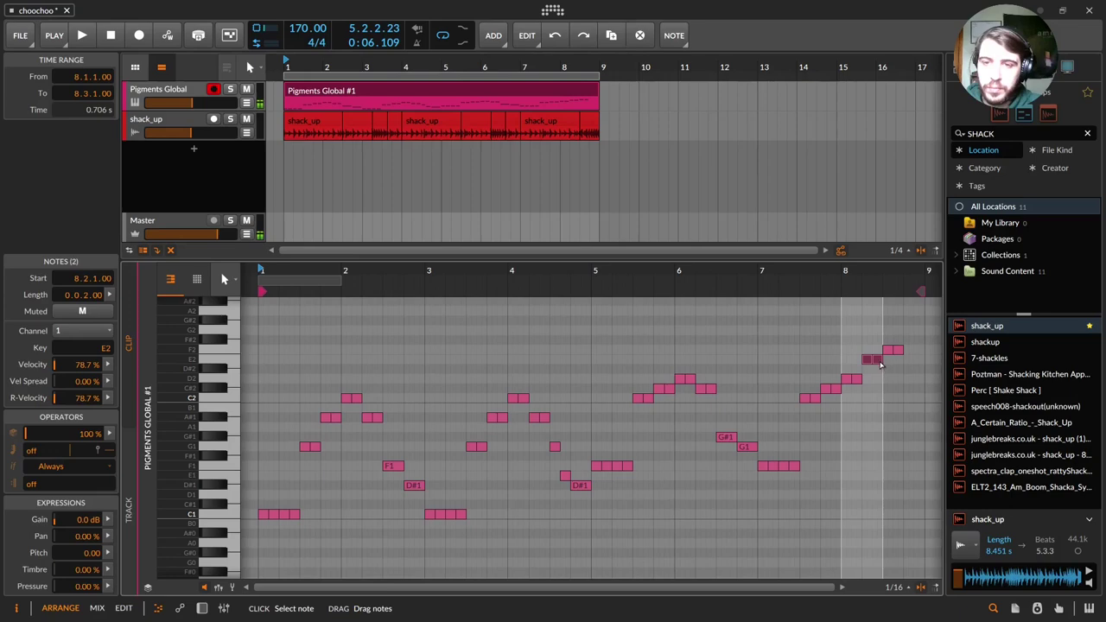
left_click_drag(879, 367, 879, 369)
key("space")
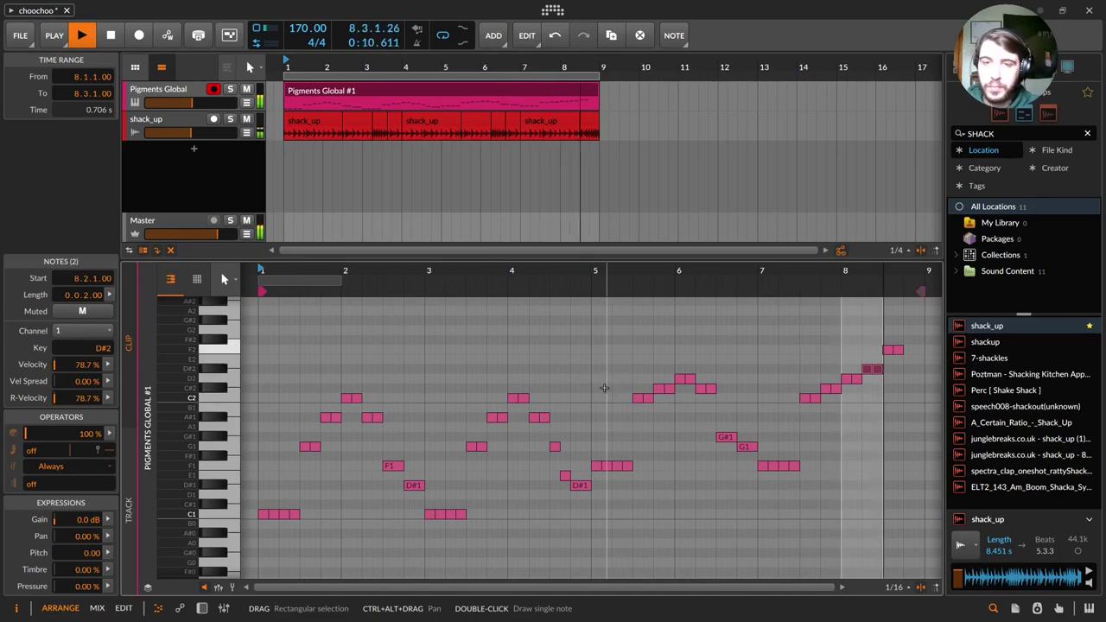
- Raise the one-beat notes on beats 3 and 4 of bar 6 to A#1 and G#1, and listen to the loop
left_click_drag(686, 394, 711, 426)
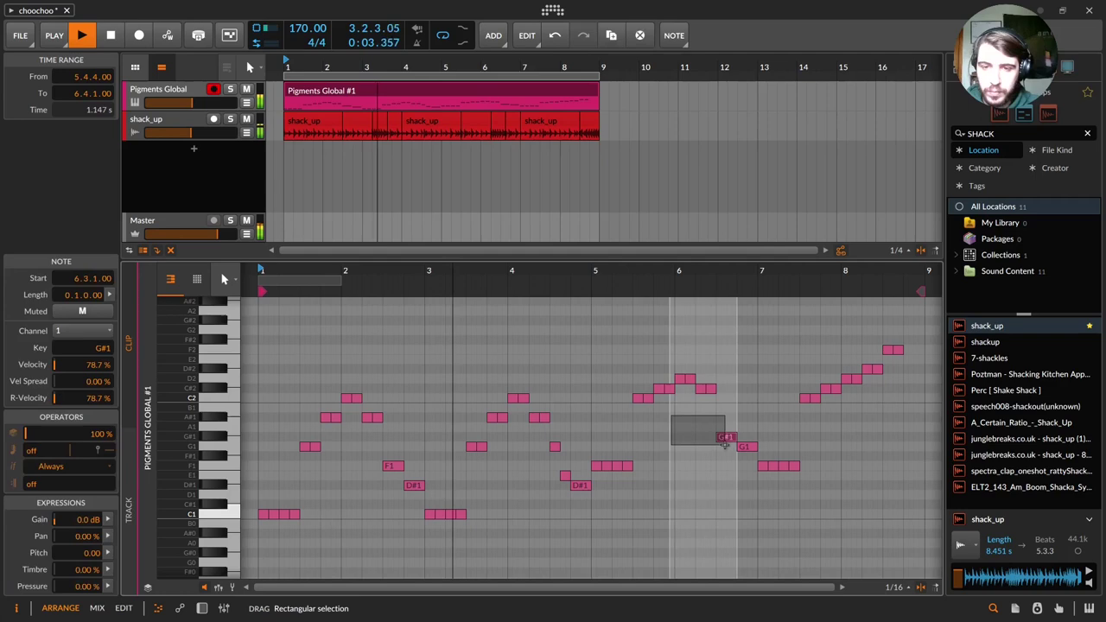
double_click(725, 418)
left_click_drag(727, 422, 724, 420)
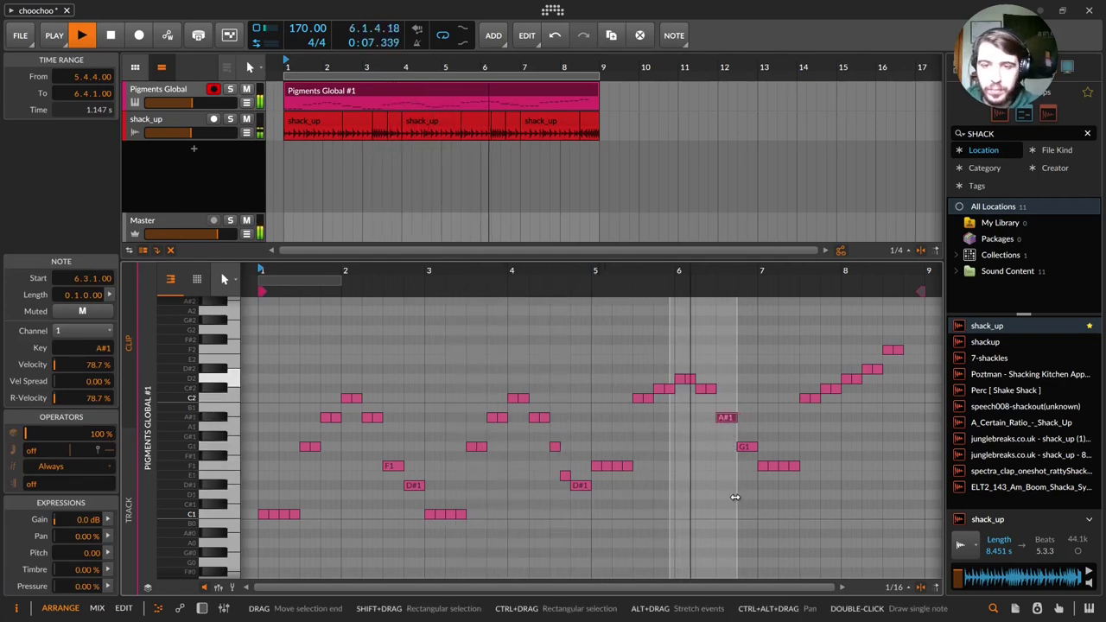
key("space")
left_click(744, 447)
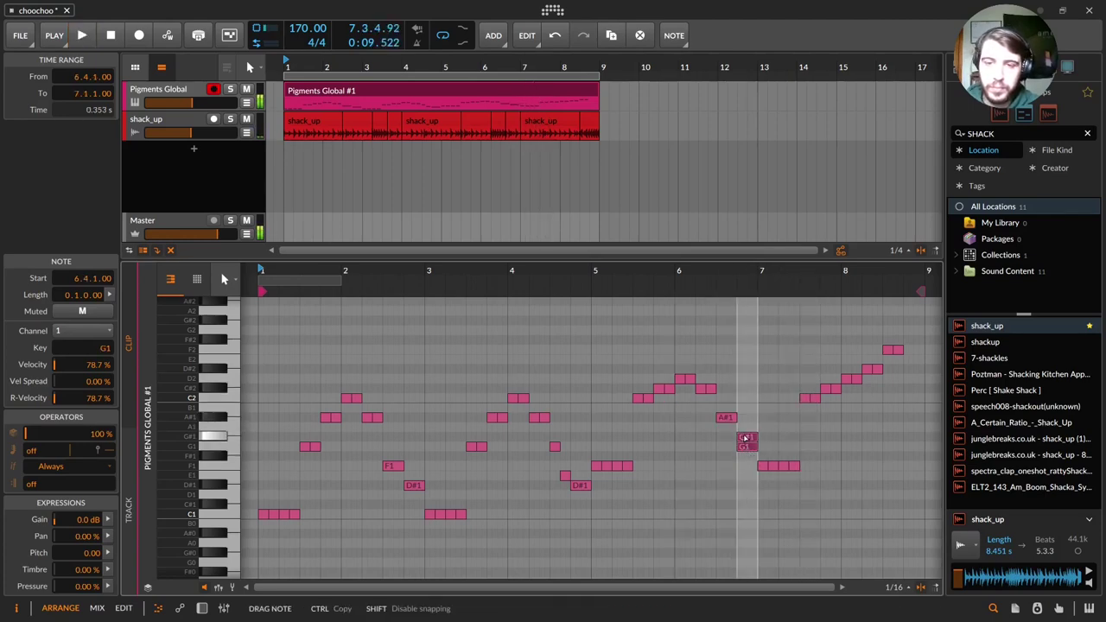
left_click_drag(744, 439, 744, 438)
key("space")
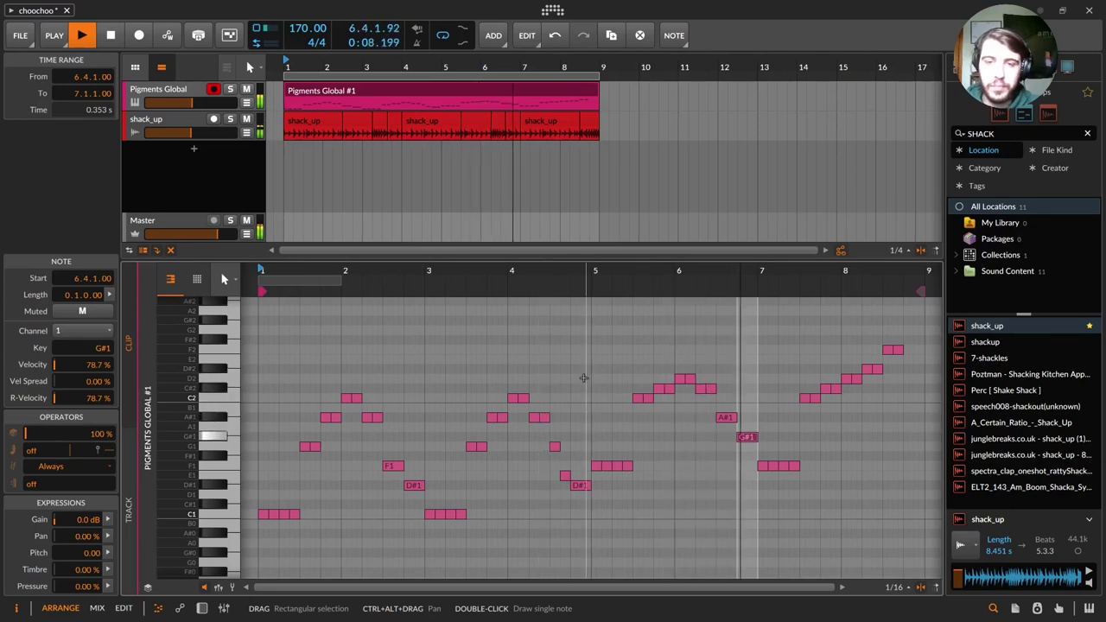
key("space")
- Clear the notes in bars 5 to 8, duplicate the bars 1 to 4 pattern in their place, and start playback
left_click_drag(604, 302, 825, 486)
key("Delete")
left_click_drag(601, 437, 613, 495)
key("Delete")
left_click_drag(260, 339, 577, 556)
key("ctrl+d")
key("space")
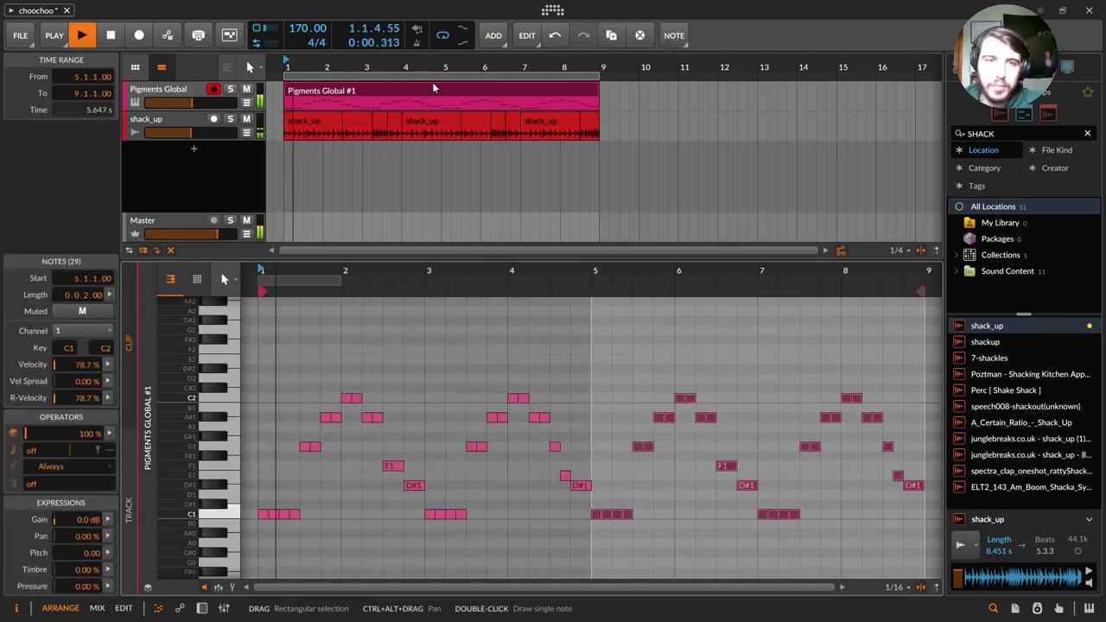
- Raise the E1 note at 8.3.3 to G#1 and the D#1 note at 8.4.1 to A#1, and play the loop
left_click_drag(521, 67, 521, 45)
left_click_drag(436, 67, 446, 45)
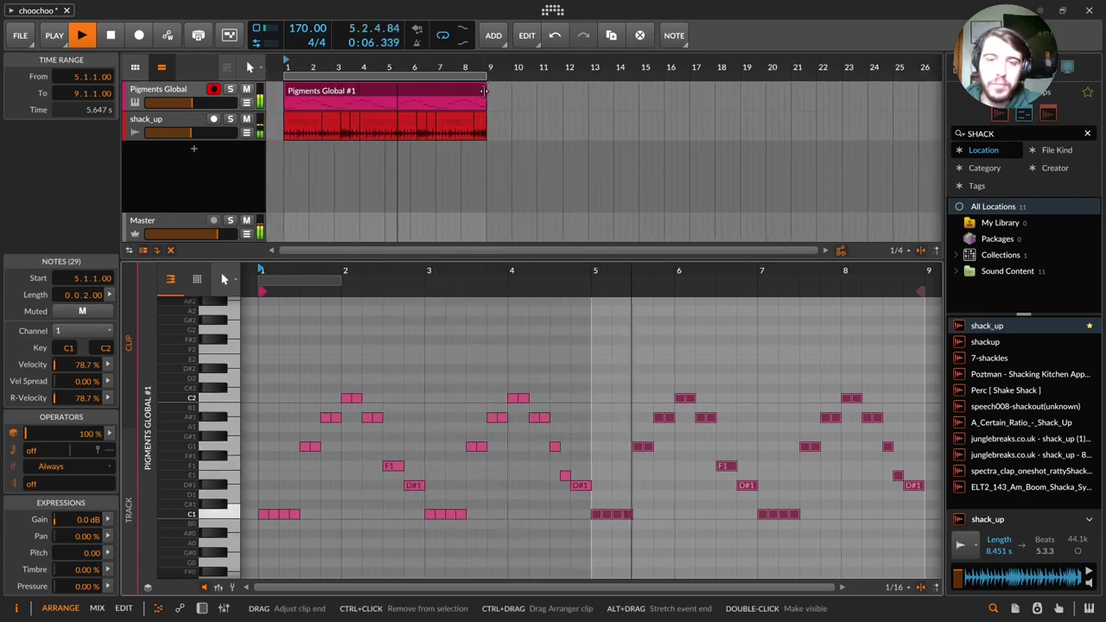
left_click_drag(794, 279, 663, 297)
left_click(813, 422)
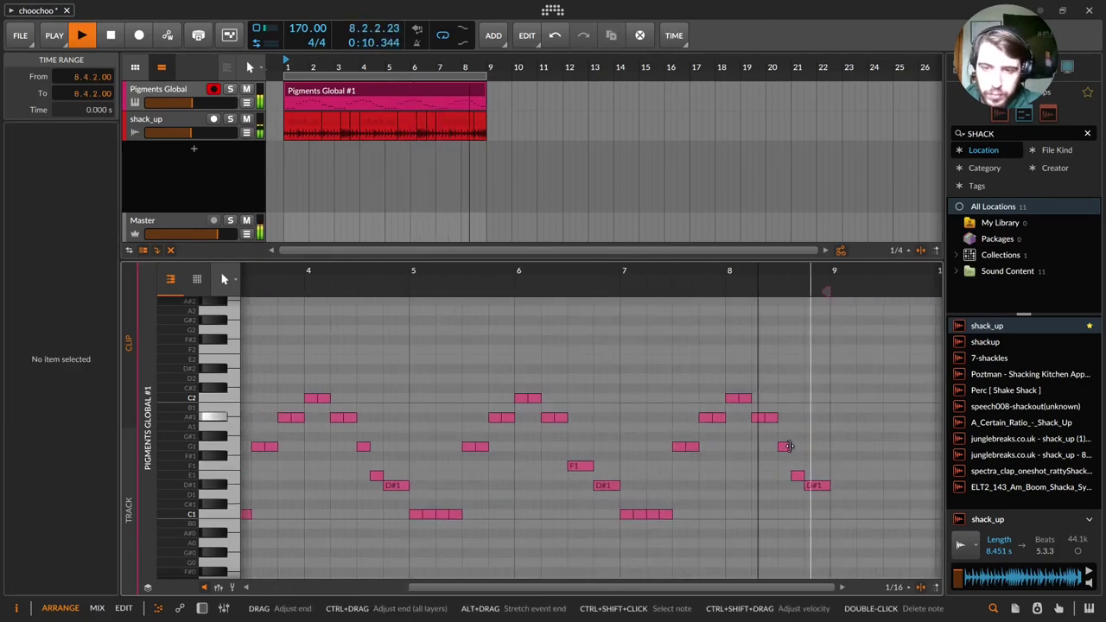
key("space")
left_click(783, 446)
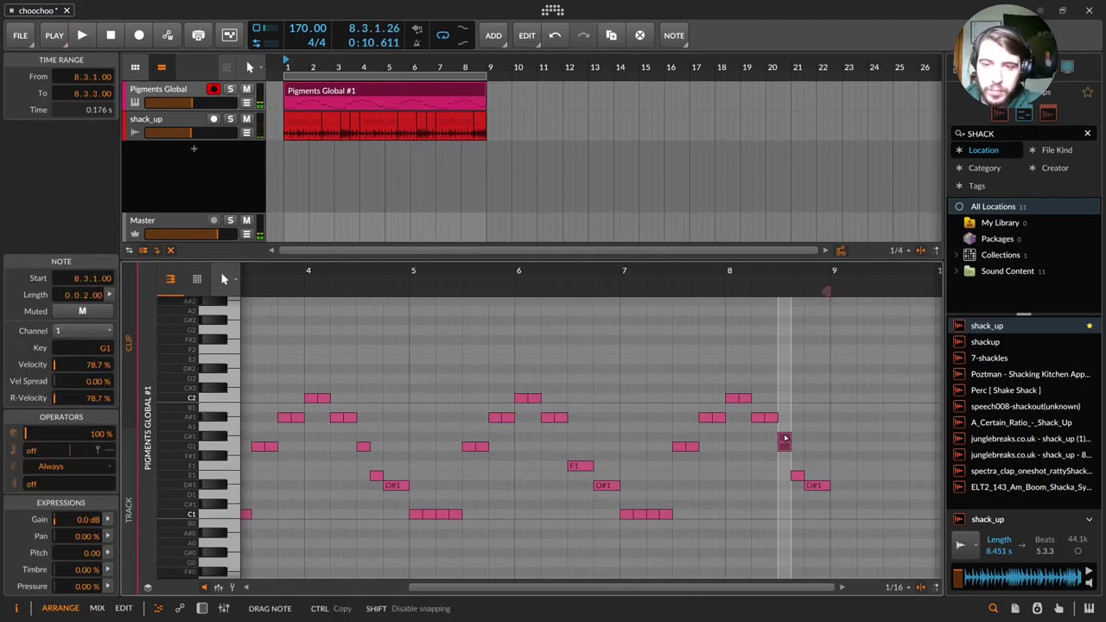
left_click_drag(784, 436, 805, 451)
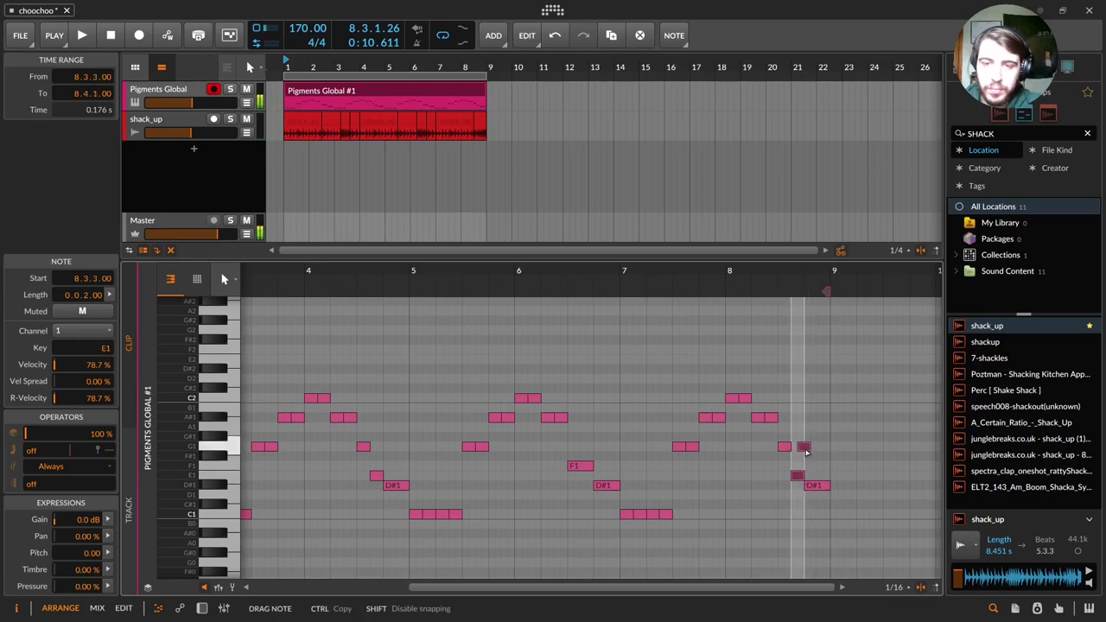
left_click_drag(795, 440, 808, 436)
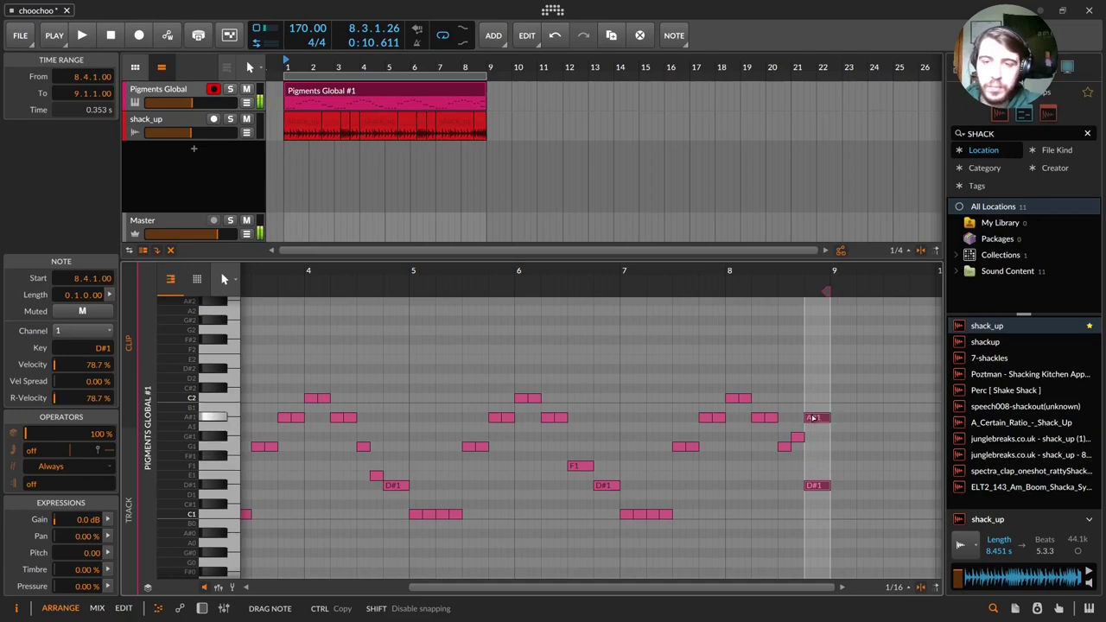
left_click_drag(812, 418, 812, 420)
key("space")
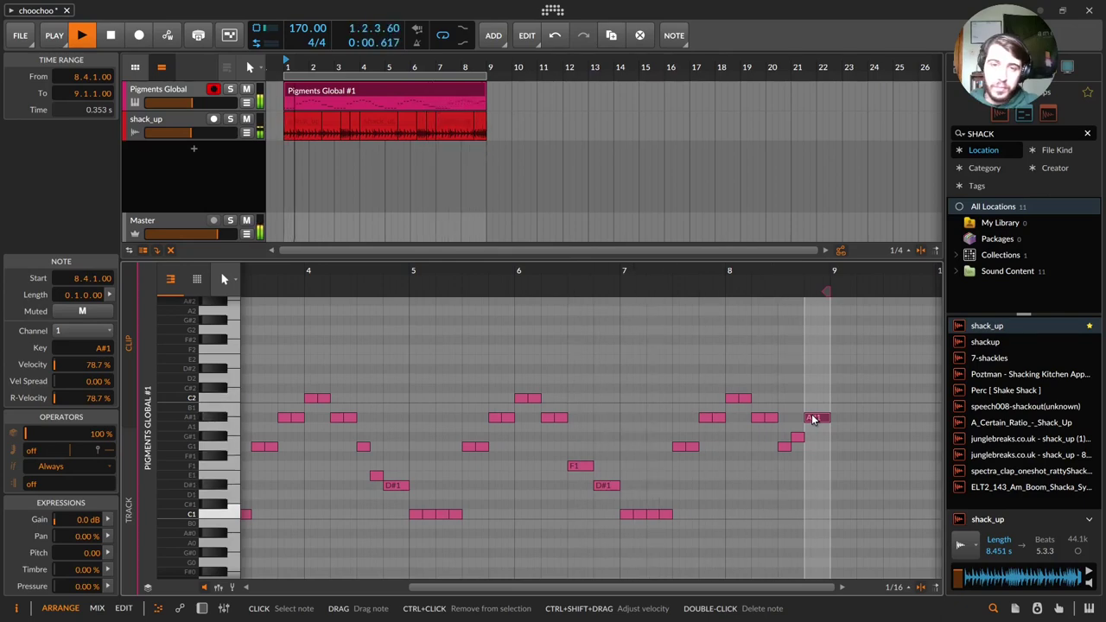
key("space")
left_click_drag(413, 507, 511, 519)
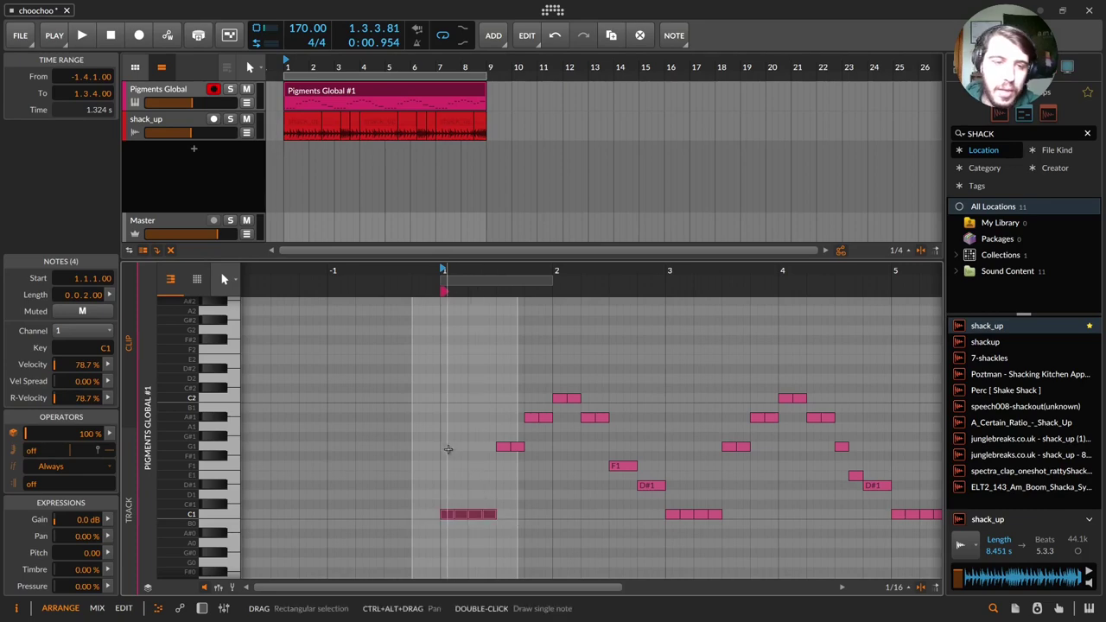
left_click_drag(446, 446, 564, 449)
left_click_drag(469, 402, 623, 422)
left_click_drag(633, 273, 544, 275)
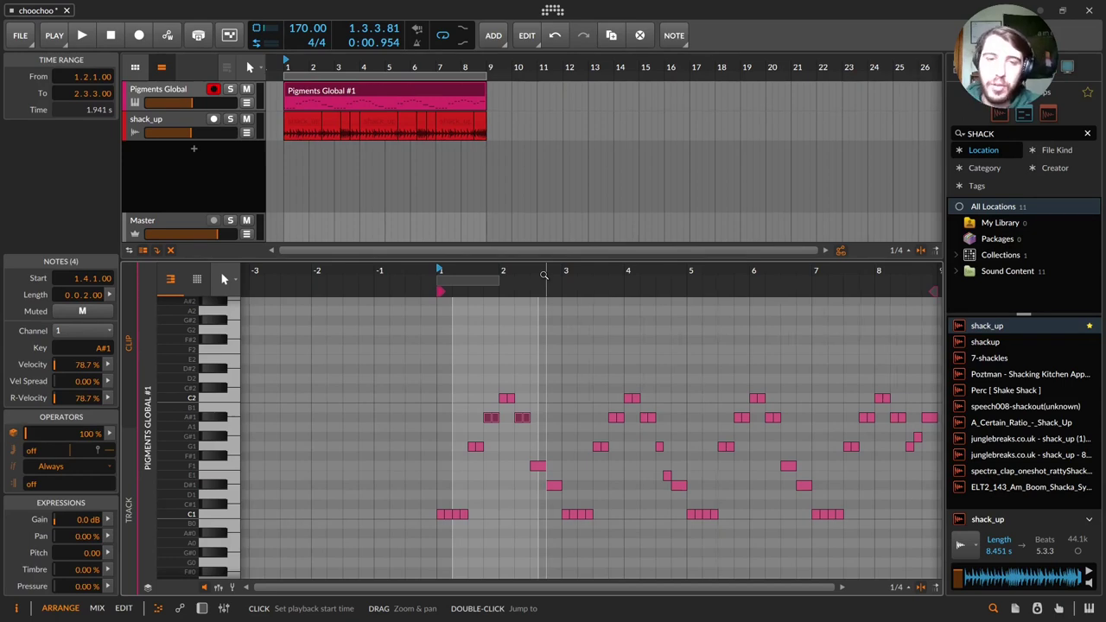
left_click_drag(544, 275, 543, 285)
- Lower all A1 notes in the clip to G#1 and the F2 notes in bars 6 and 8 to D#2, and play the loop
left_click_drag(291, 463, 622, 488)
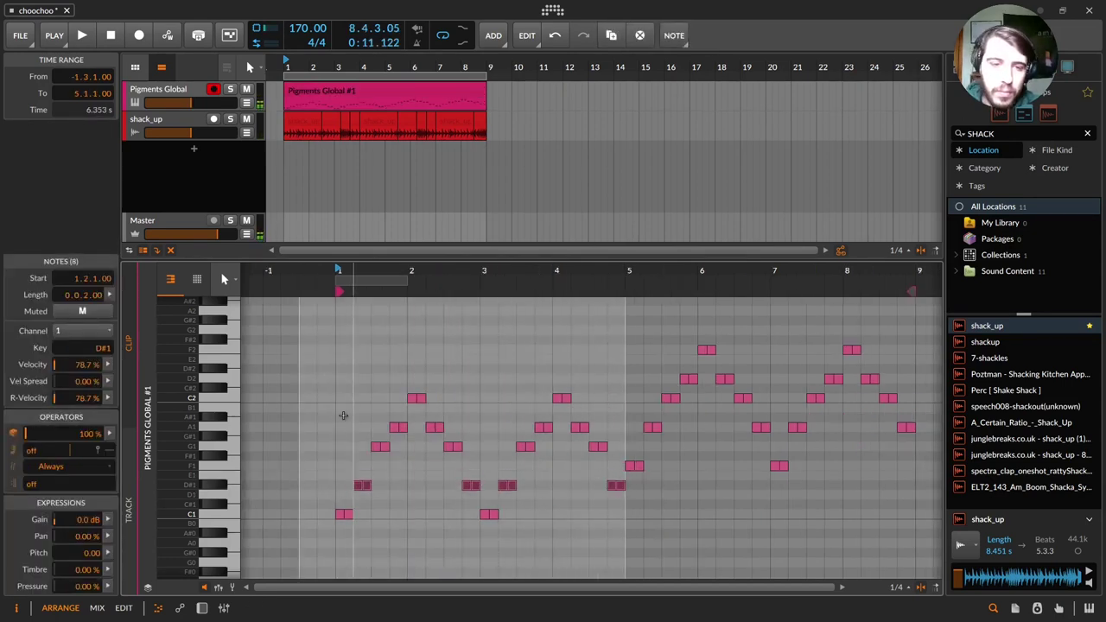
left_click_drag(323, 423, 912, 442)
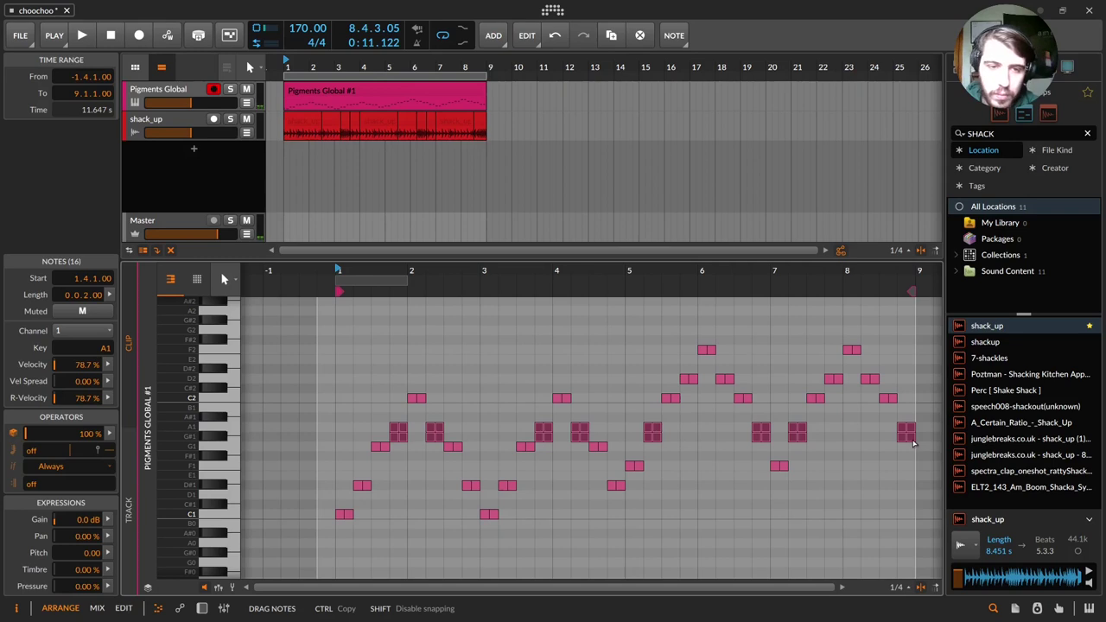
left_click_drag(588, 337, 879, 363)
key("Delete")
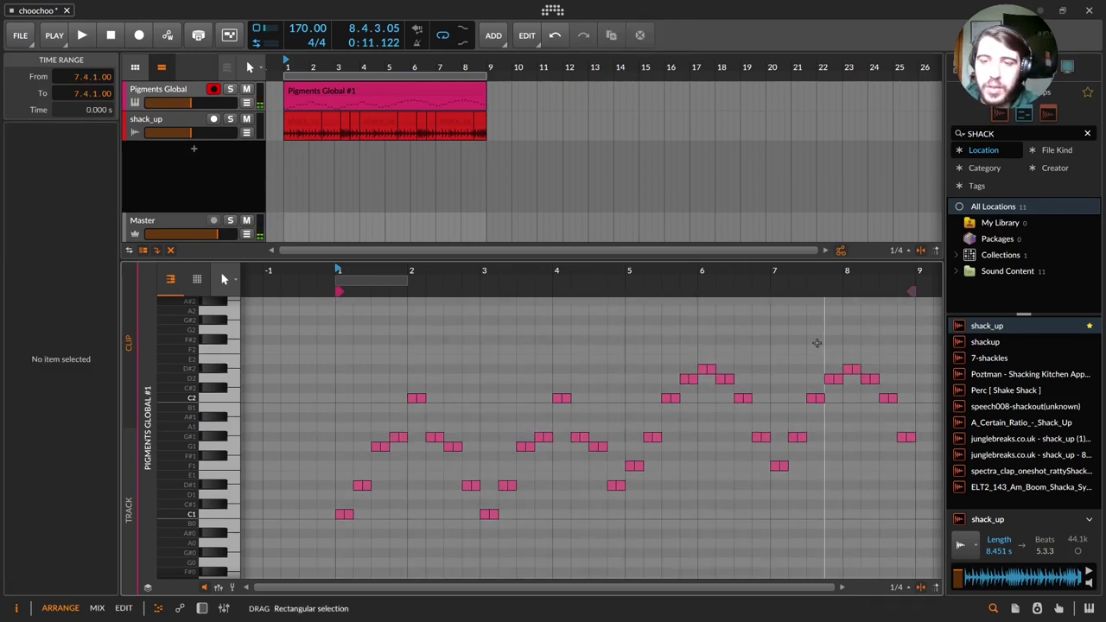
key("space")
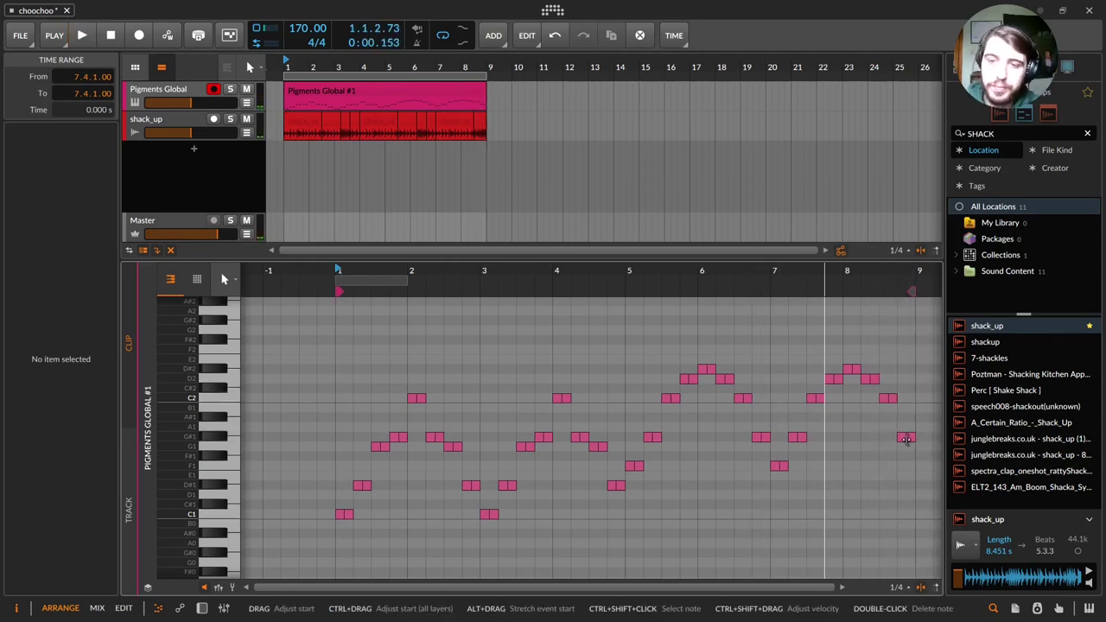
- Extend the first C1 note in bar 1 to three beats and delete the D#1 and G1 notes above it
left_click(344, 515)
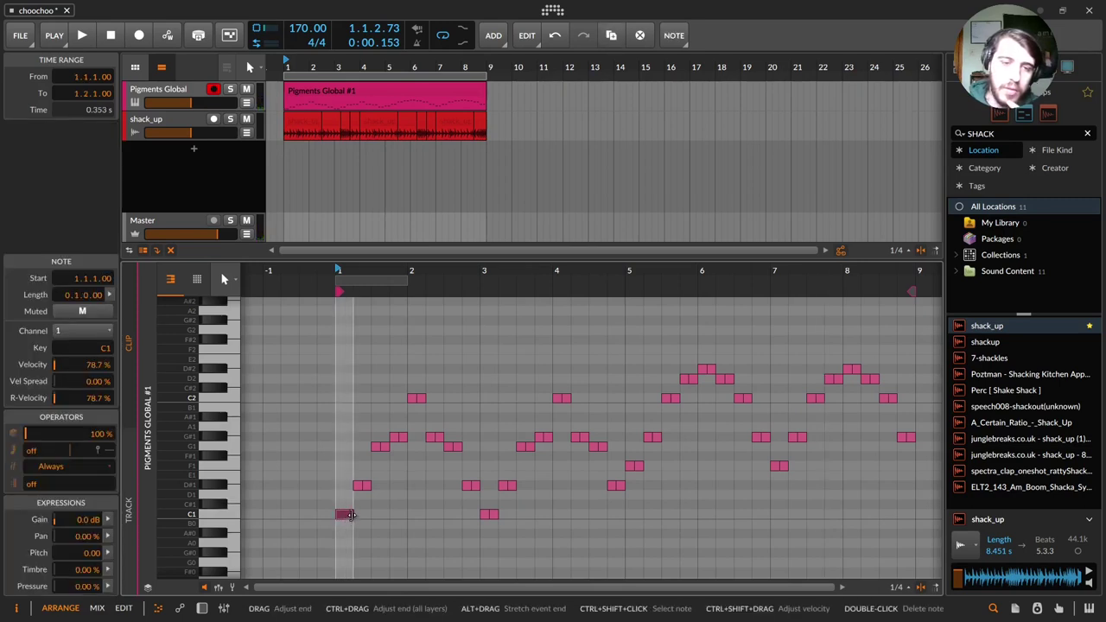
left_click_drag(349, 514, 389, 515)
left_click_drag(319, 476, 397, 466)
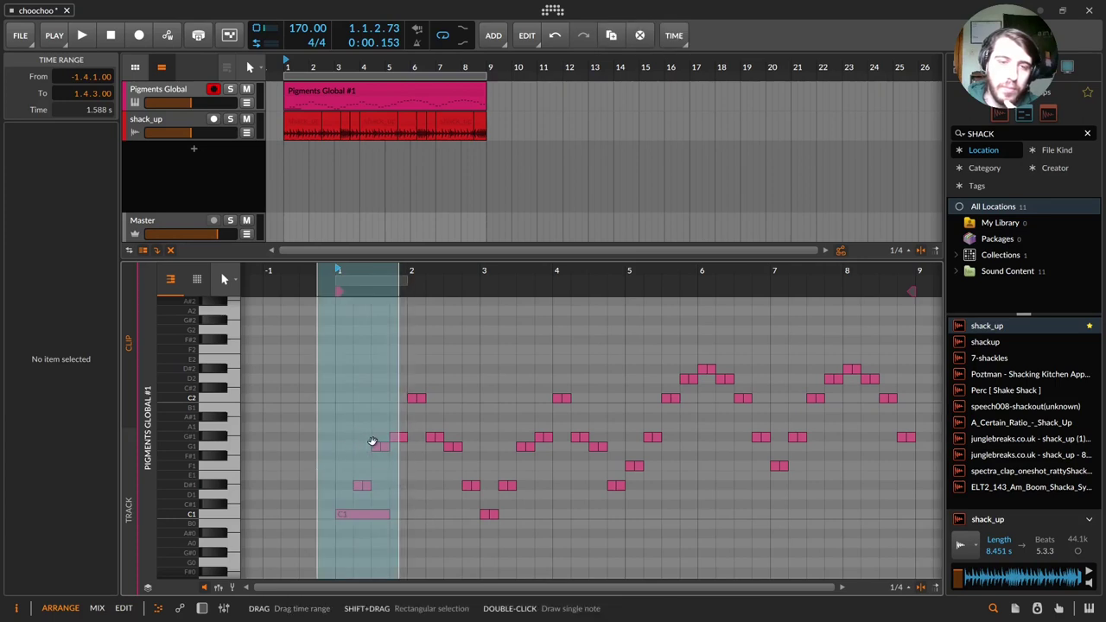
left_click(380, 440)
left_click_drag(324, 430, 385, 483)
key("Delete")
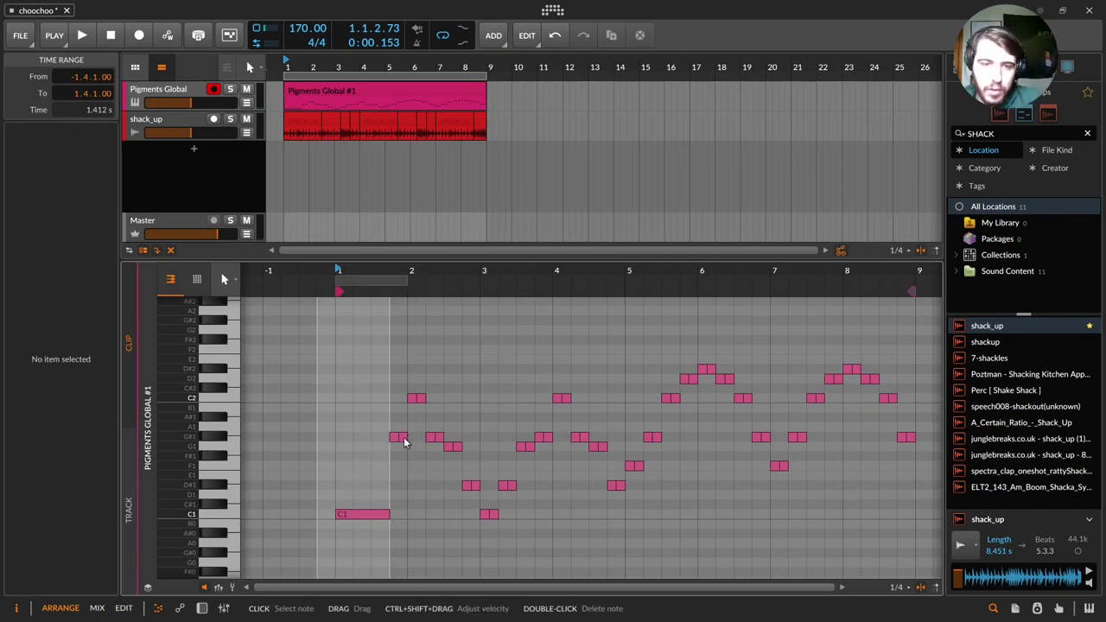
- Extend the G#1 note at 1.4.1 to three beats and delete the C2 notes at the start of bar 2
left_click(400, 452)
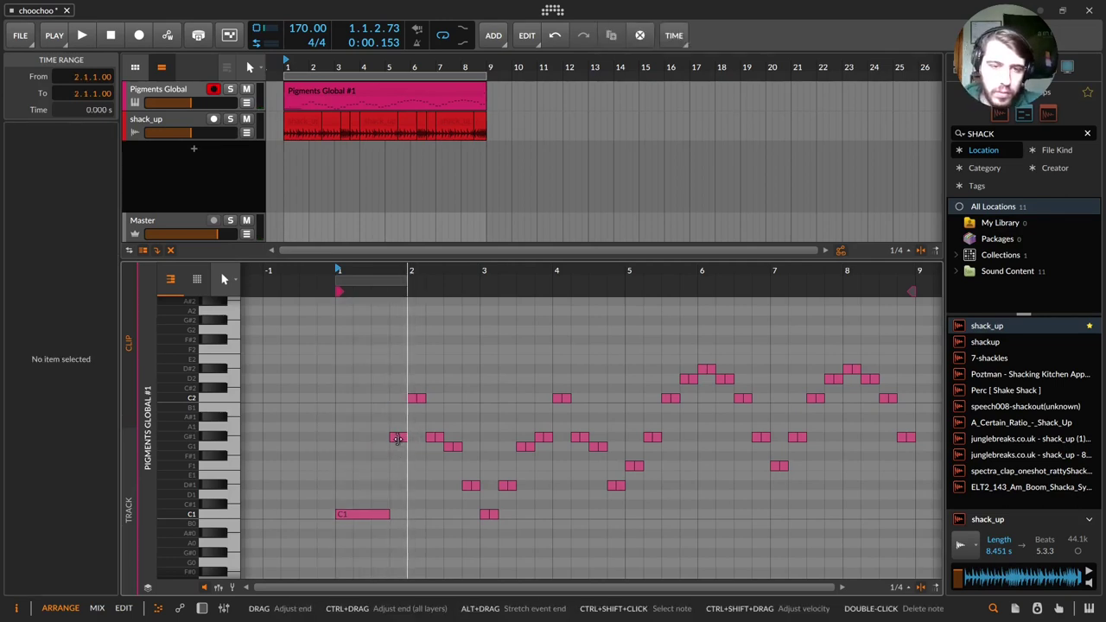
left_click_drag(404, 438, 441, 438)
left_click_drag(377, 394, 447, 402)
key("Delete")
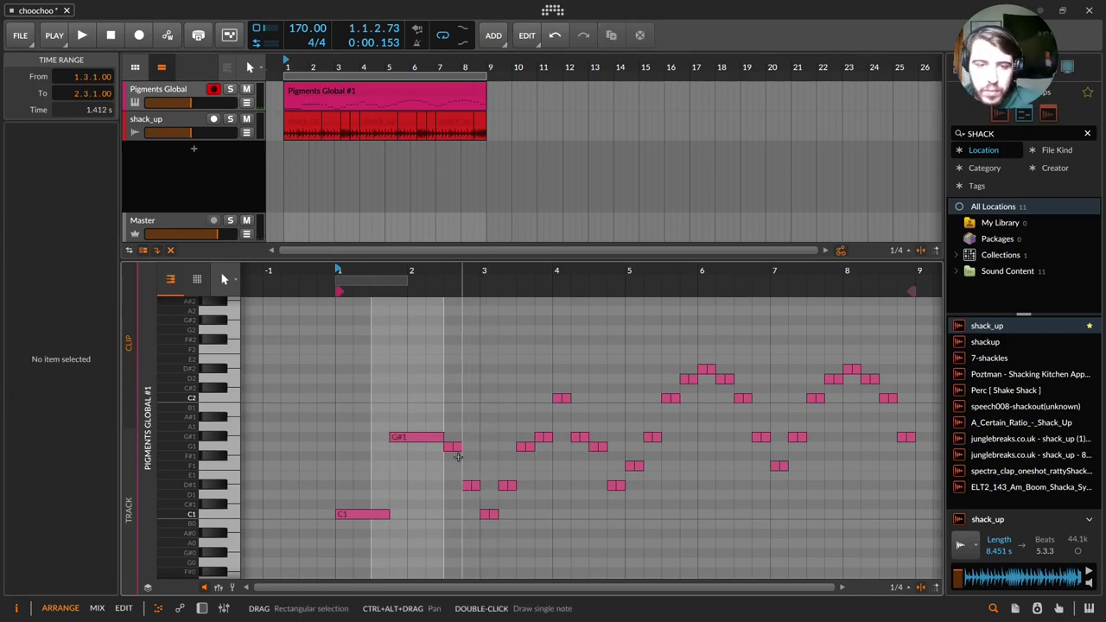
- Extend the G1 note at 2.3.1 and the D#1 note at 2.4.1 to one beat each, and play the loop
left_click(457, 448)
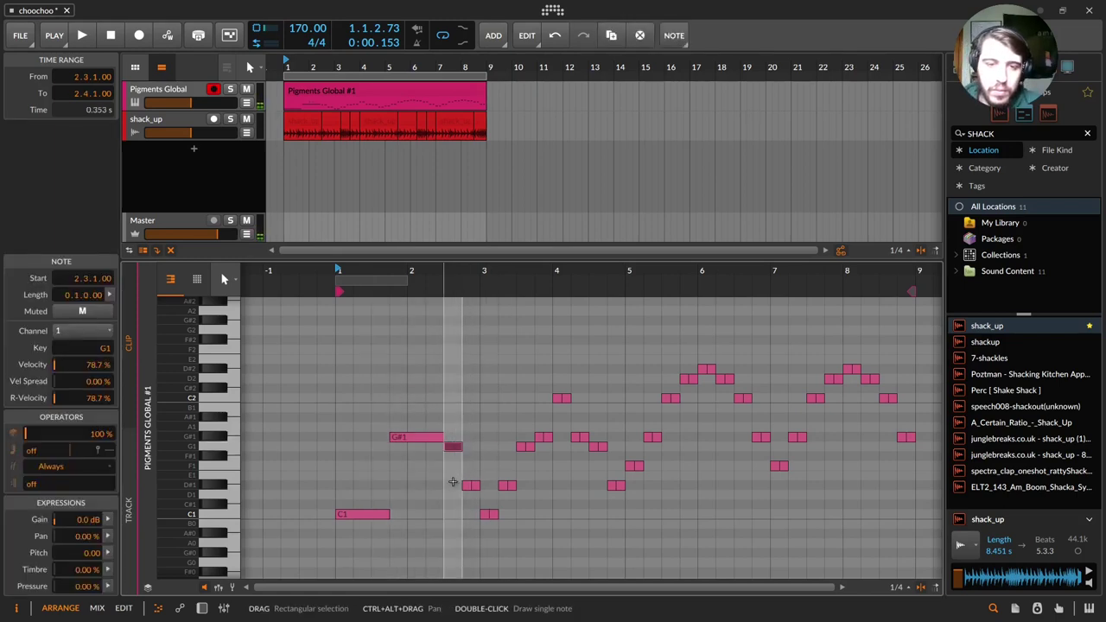
left_click_drag(439, 481, 481, 491)
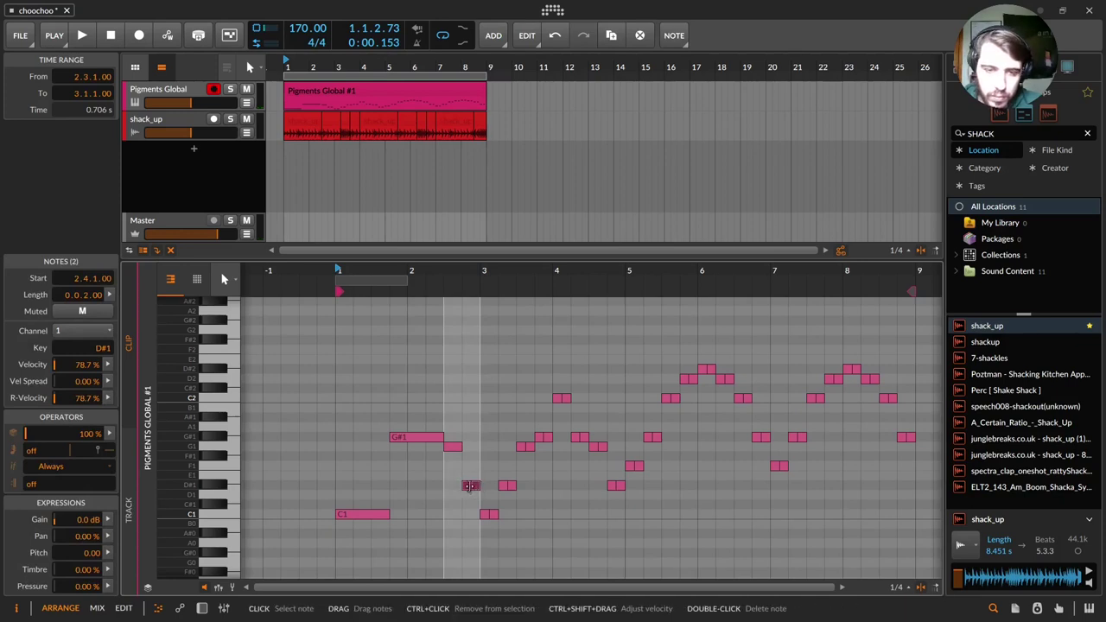
left_click_drag(474, 487, 479, 488)
key("ctrl+z")
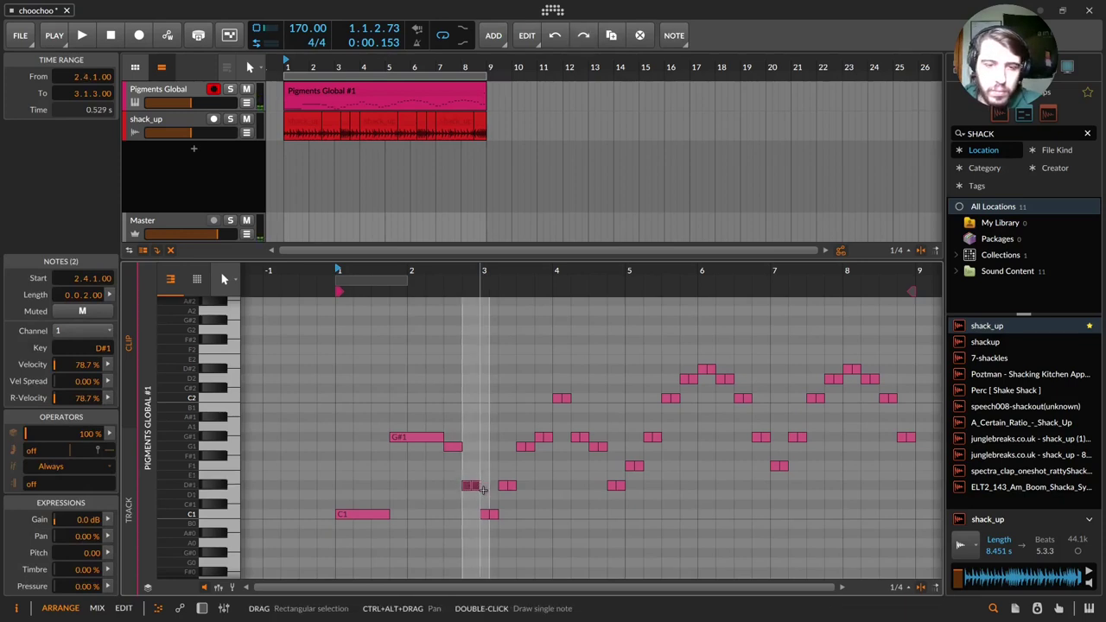
left_click(481, 493)
left_click(472, 487)
key("space")
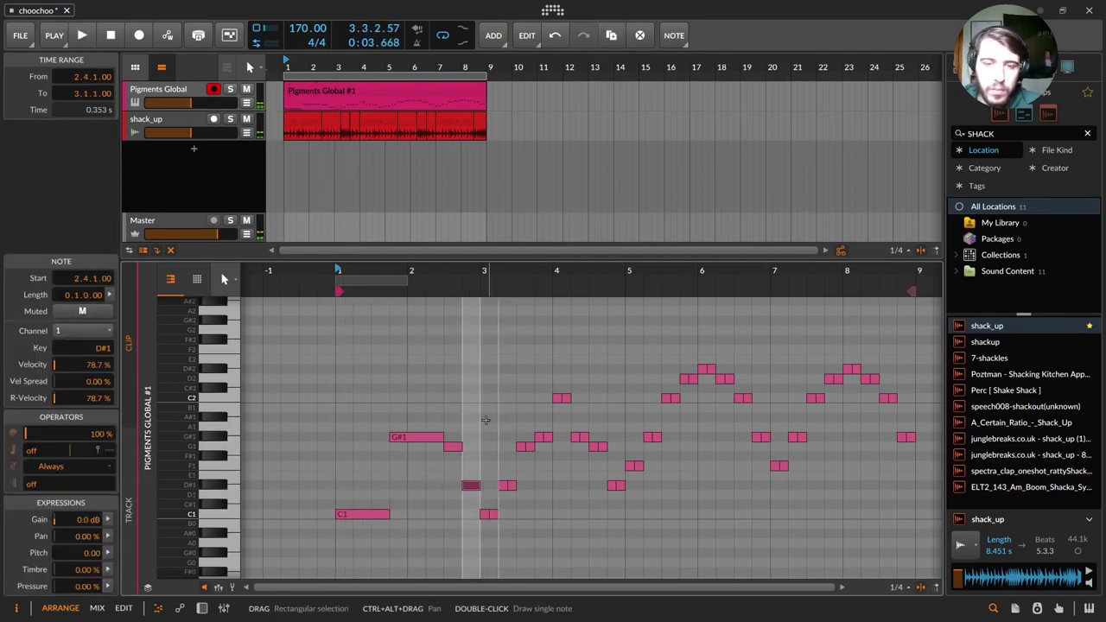
key("space")
- Duplicate the notes of bars 1 and 2 into bars 3 and 4 and delete the short D#1 and G1 notes left in bar 3
left_click_drag(334, 388, 467, 518)
key("ctrl+d")
left_click(523, 427)
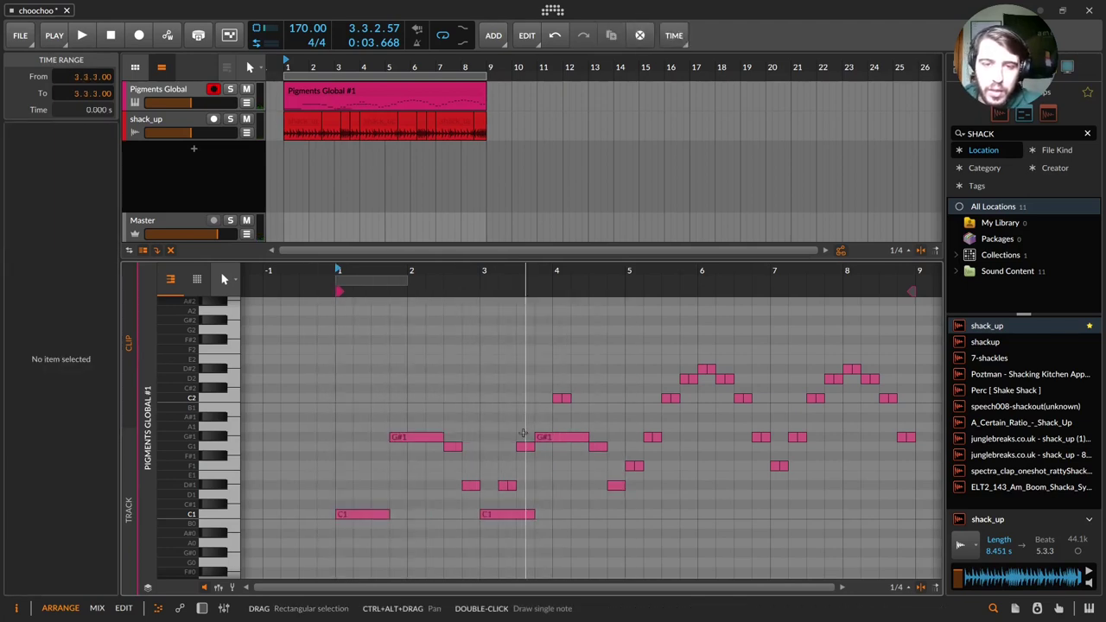
left_click_drag(491, 413, 528, 485)
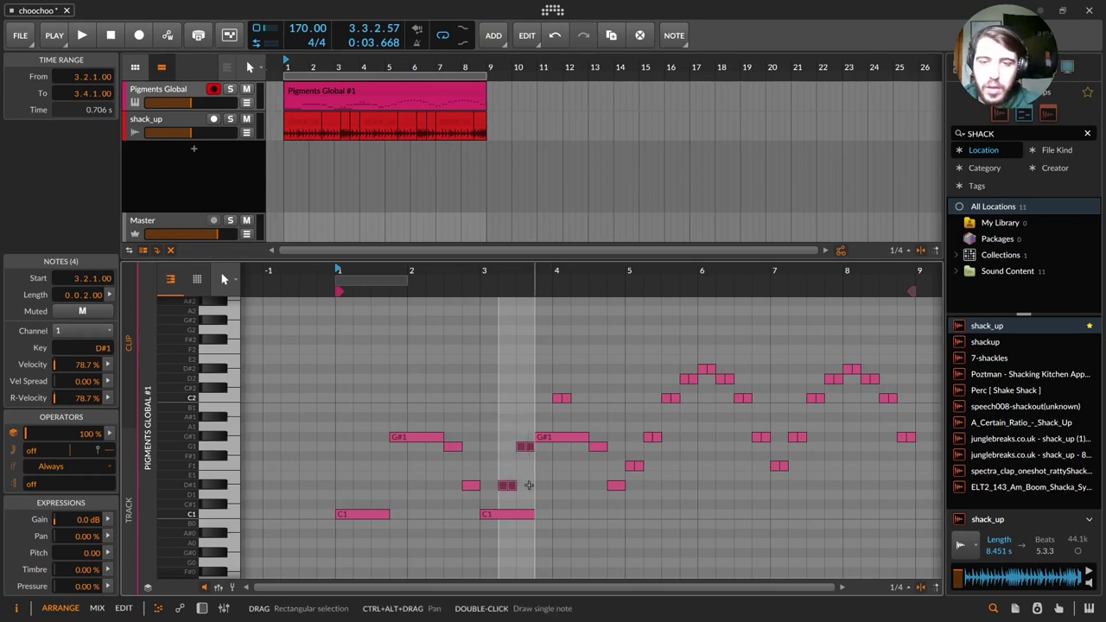
key("Delete")
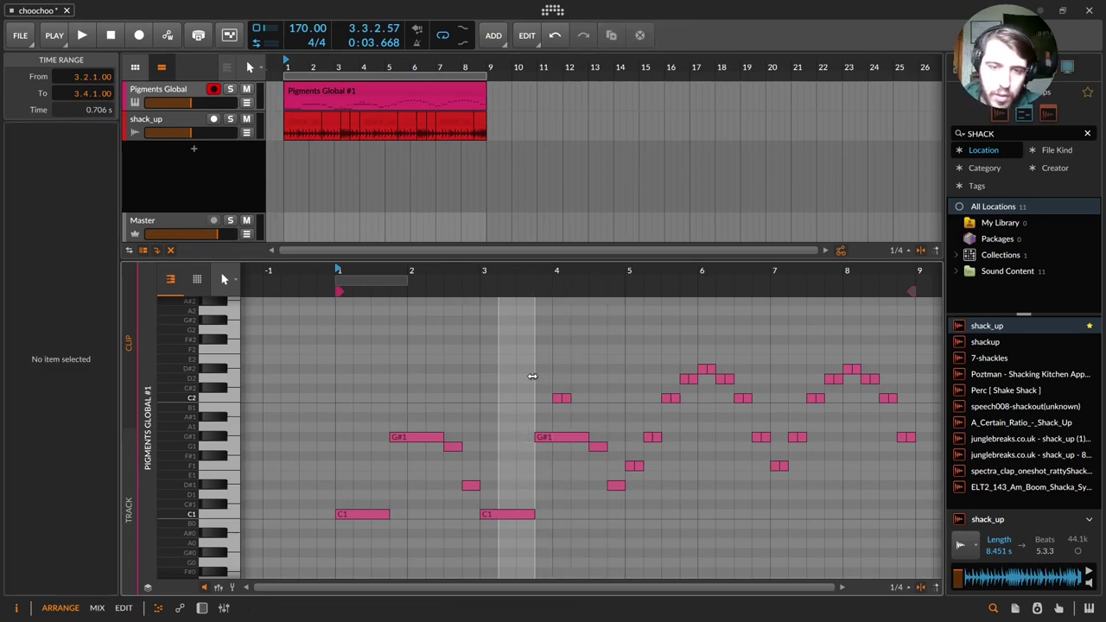
- Shorten the G#1 note at 3.4.1 to one beat, extend the C2 note at 4.1.1 to two beats, and play the loop
left_click(564, 399, "shift")
left_click(585, 397)
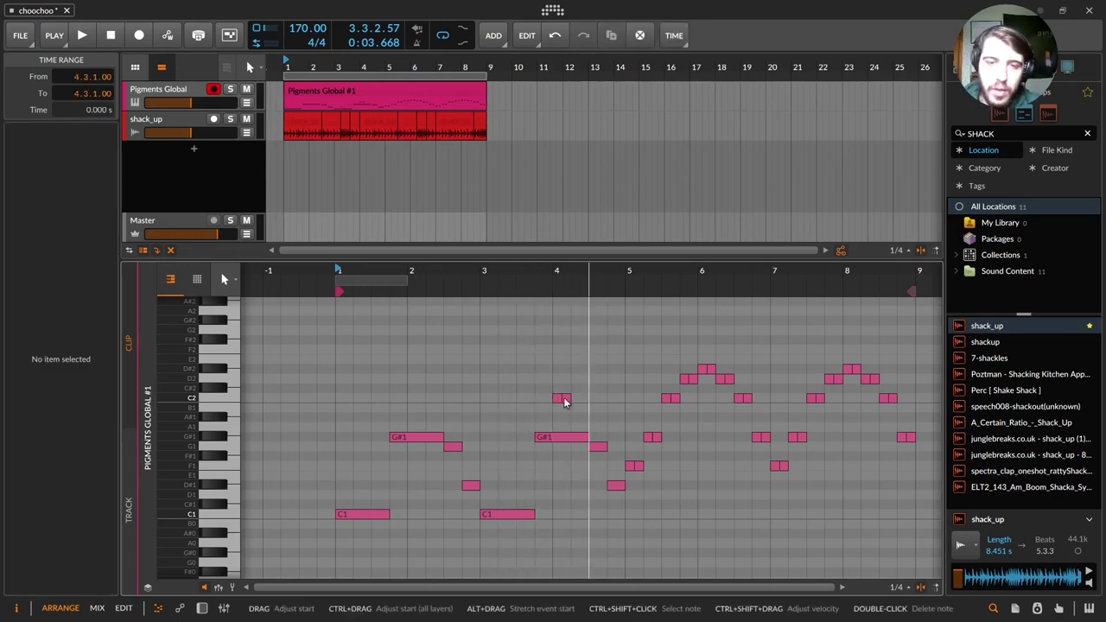
left_click_drag(587, 436, 533, 434)
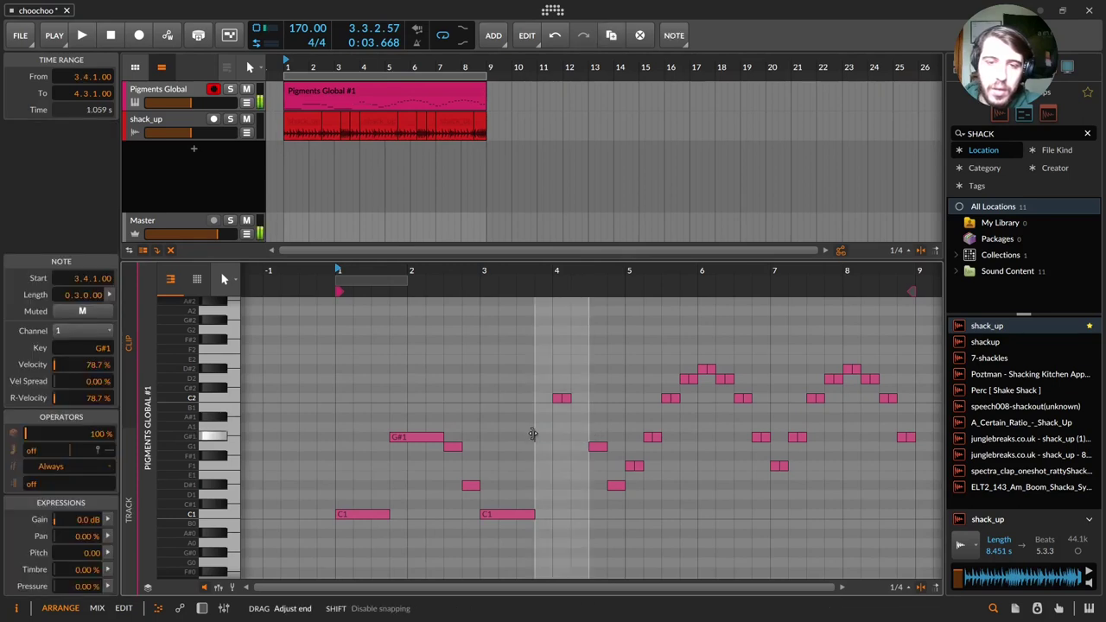
left_click_drag(569, 401, 589, 402)
key("space")
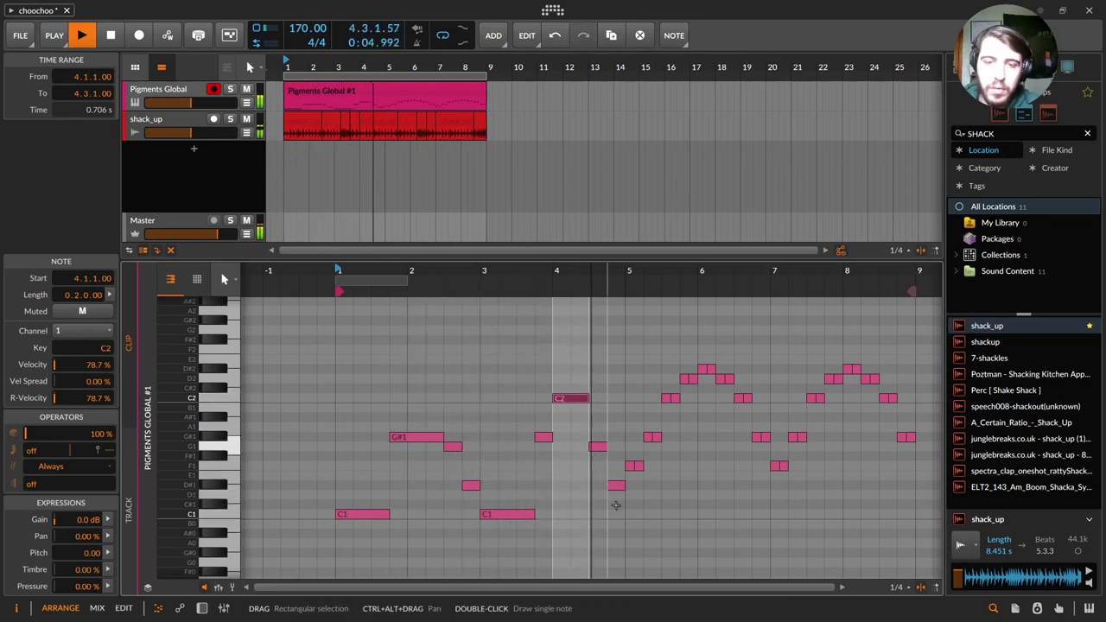
key("space")
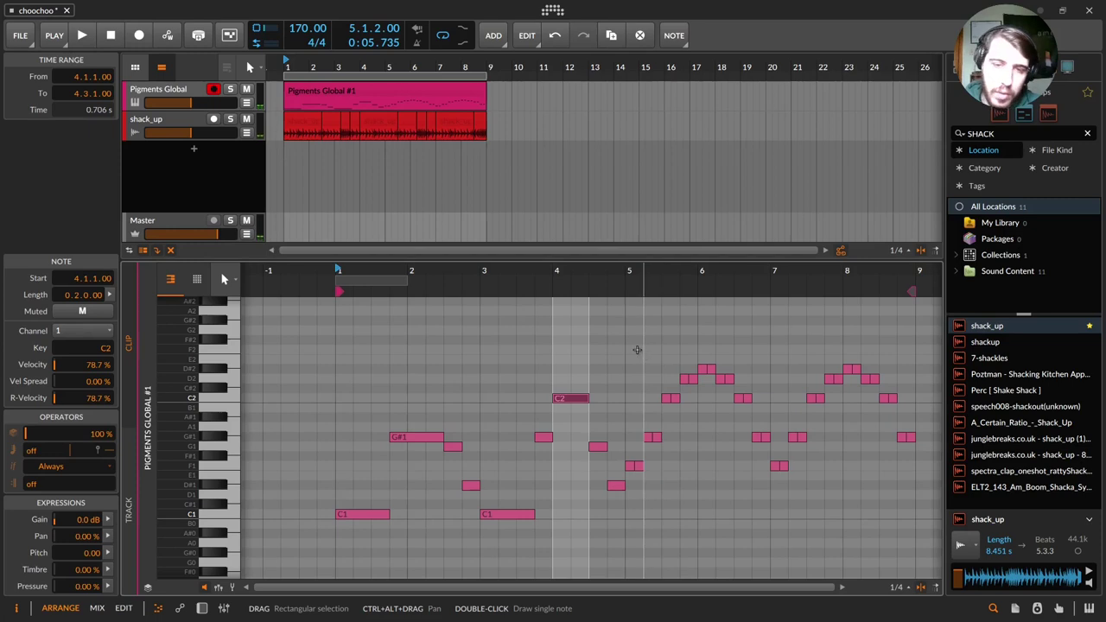
- Replace the notes in bars 5 to 8 with a copy of bars 1 to 4 raised five semitones to start on F1
left_click_drag(632, 318, 909, 469)
key("Delete")
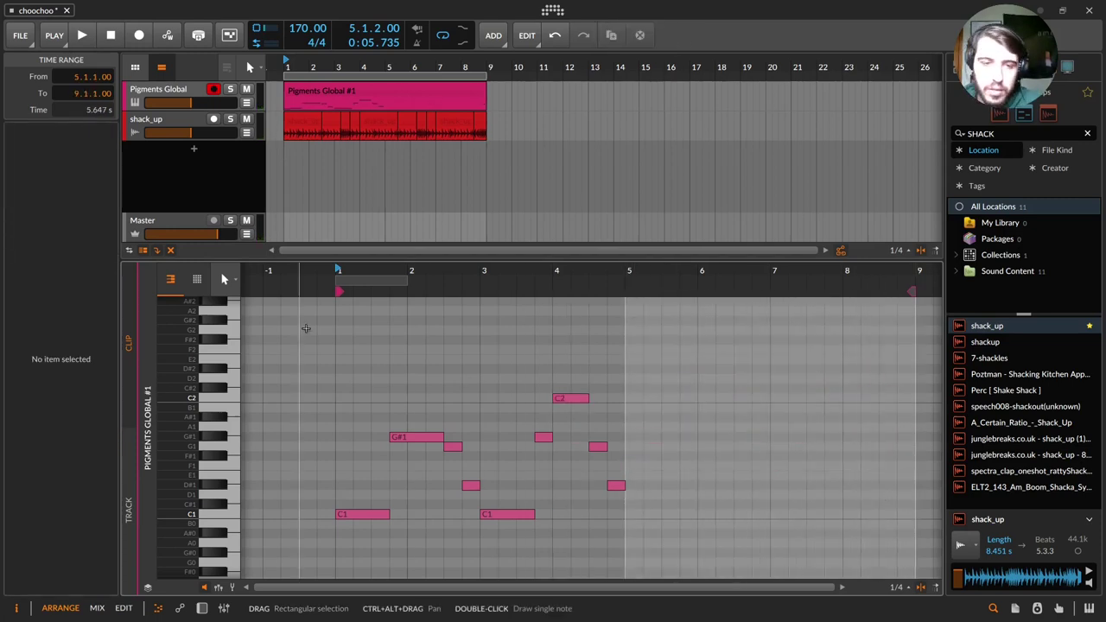
left_click_drag(342, 318, 605, 535)
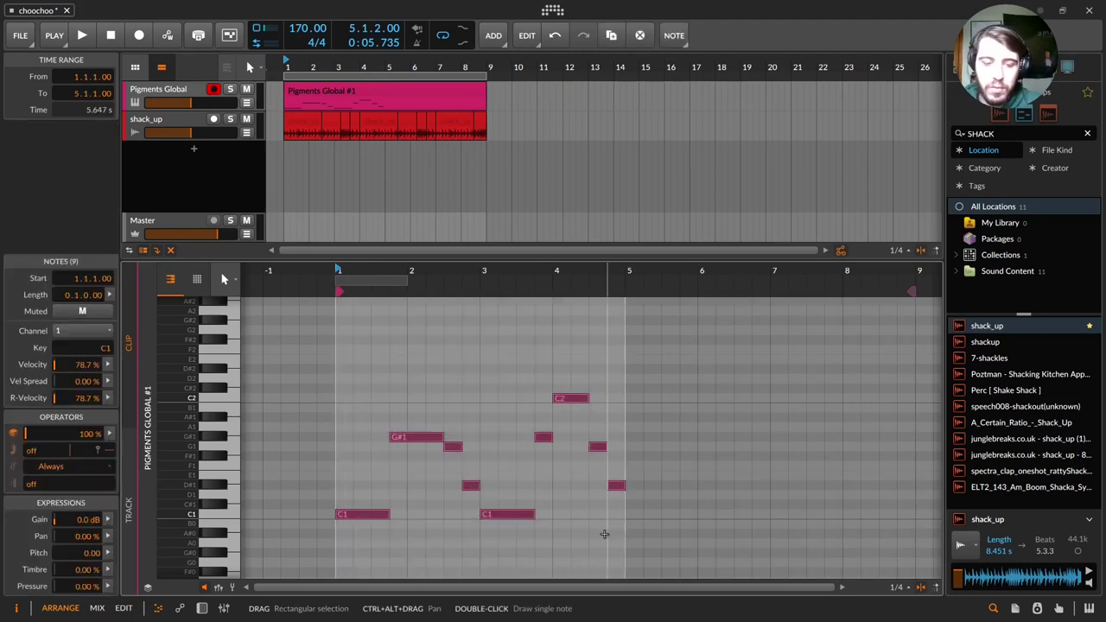
key("ctrl+d")
left_click_drag(646, 514, 646, 465)
left_click(643, 363)
- Lower the F2 note at the start of bar 8 by an octave to F1 and play the loop
left_click_drag(715, 322, 887, 373)
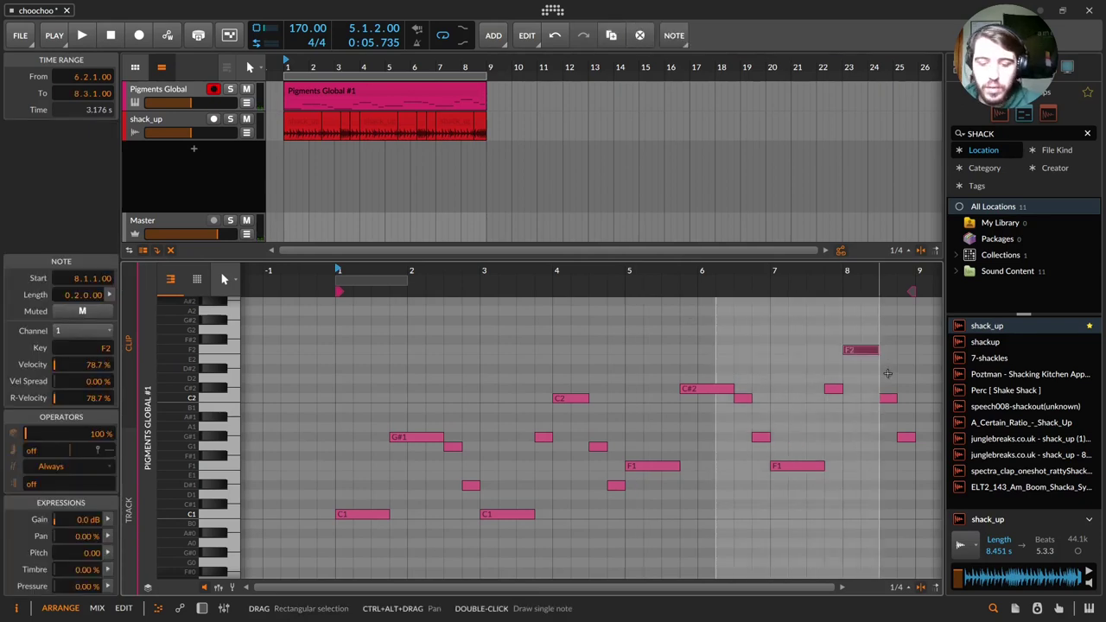
key("Right")
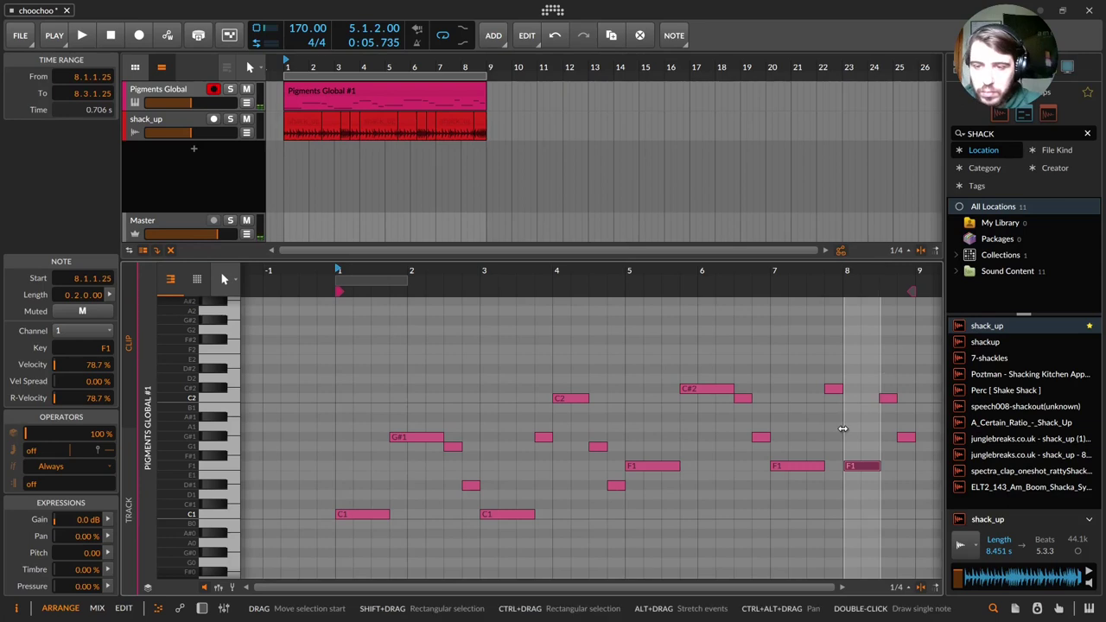
double_click(866, 516)
key("ctrl+z")
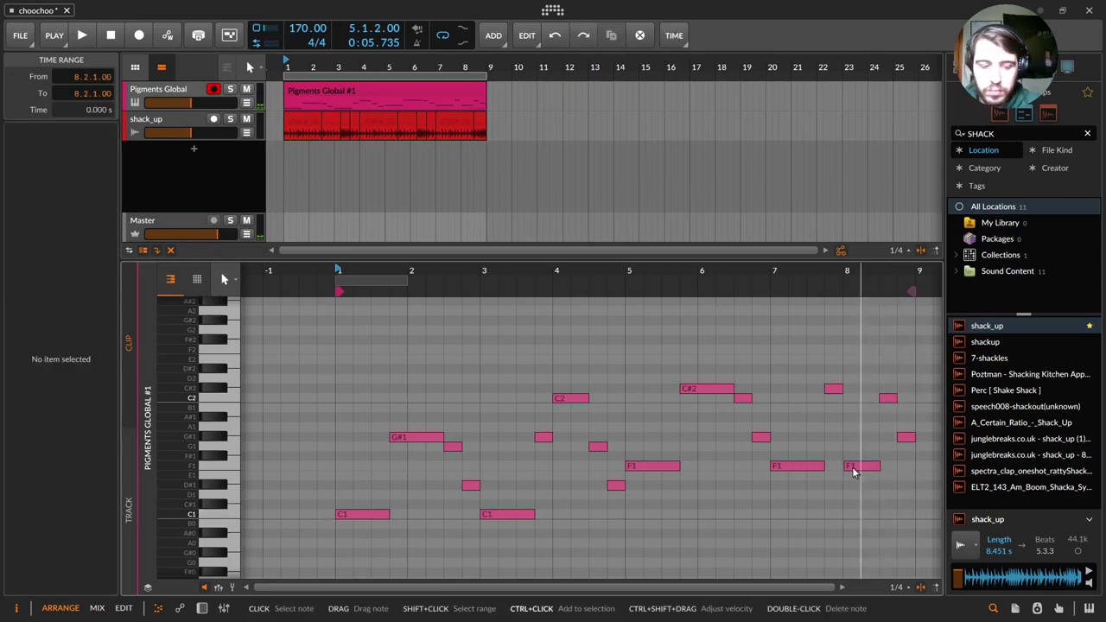
left_click_drag(846, 467, 841, 466)
left_click(834, 426)
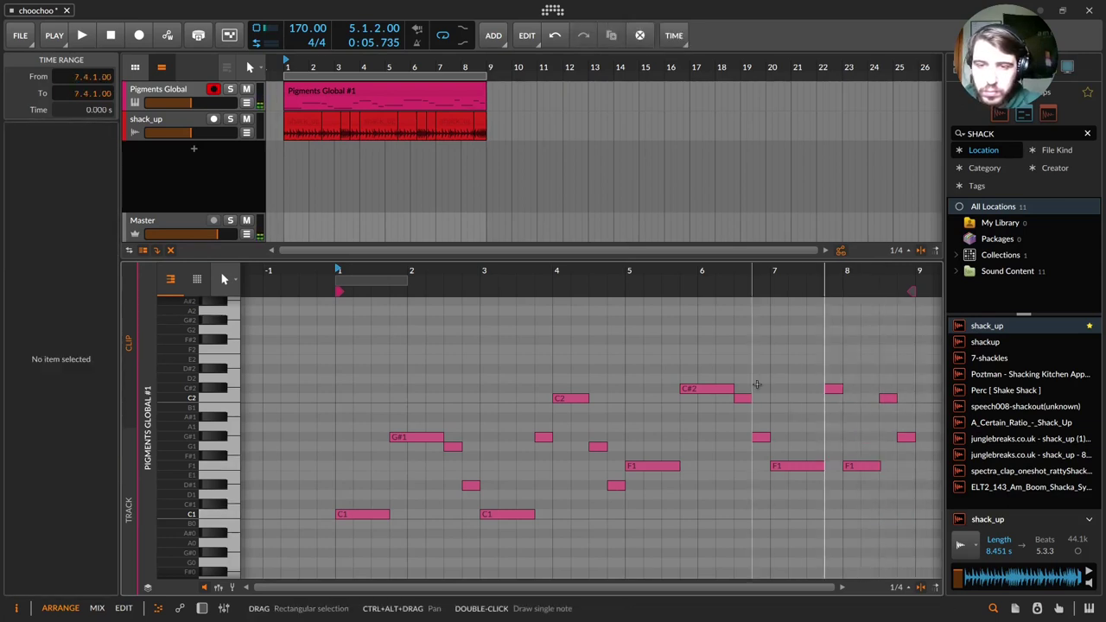
key("space")
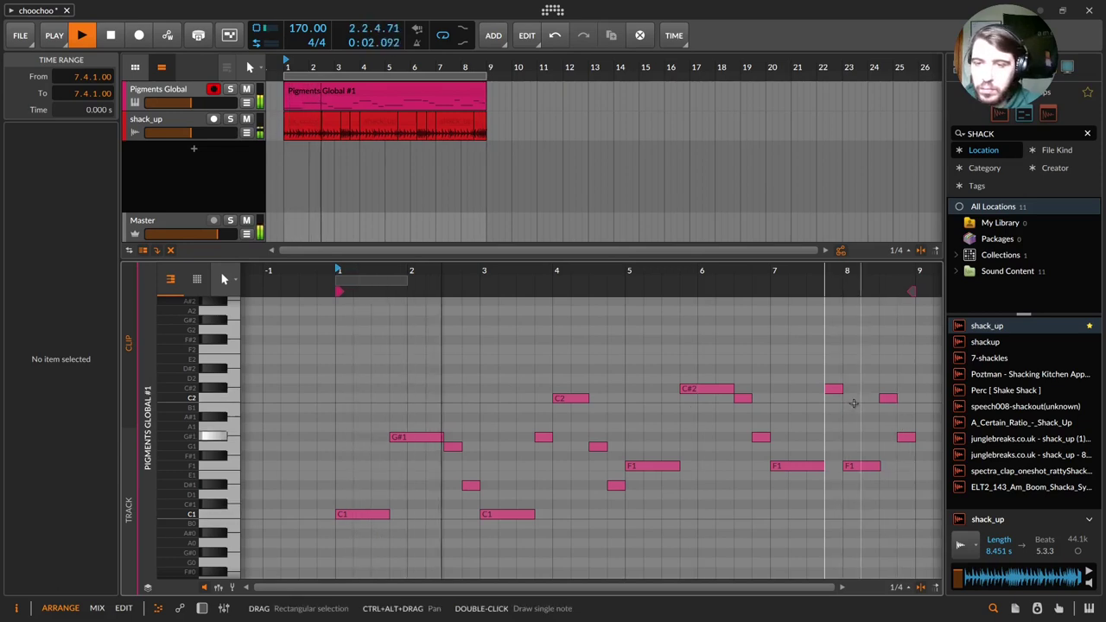
key("space")
- Lower the C2 note on the third beat of bar 8 to A#1 and play the loop
left_click_drag(887, 398, 885, 423)
key("space")
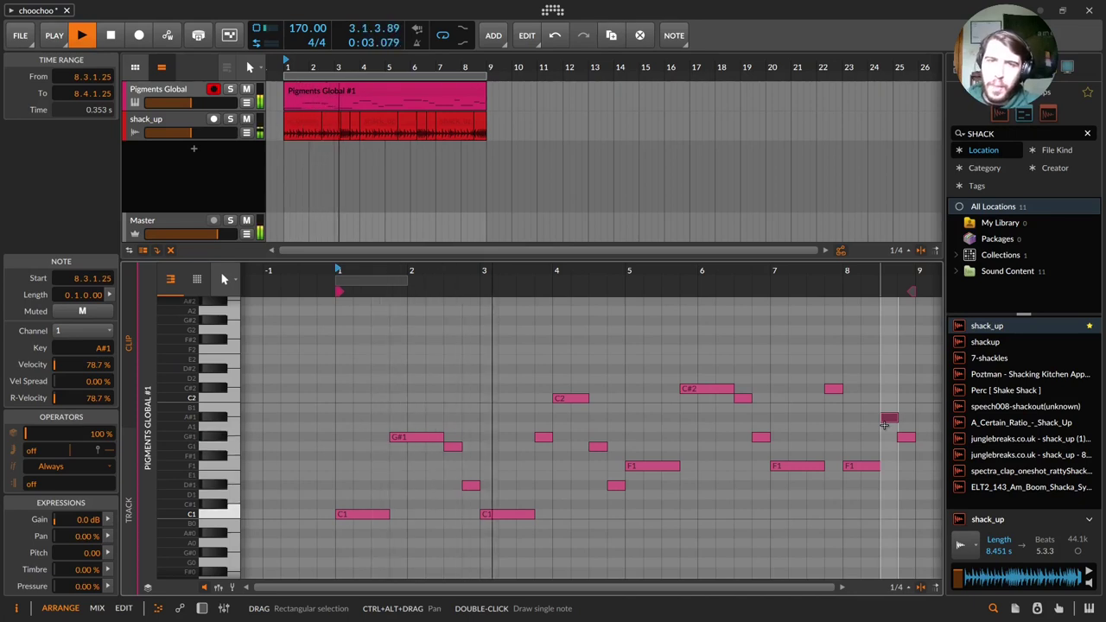
key("space")
scroll(432, 425, "down", 1)
left_click_drag(325, 425, 544, 438)
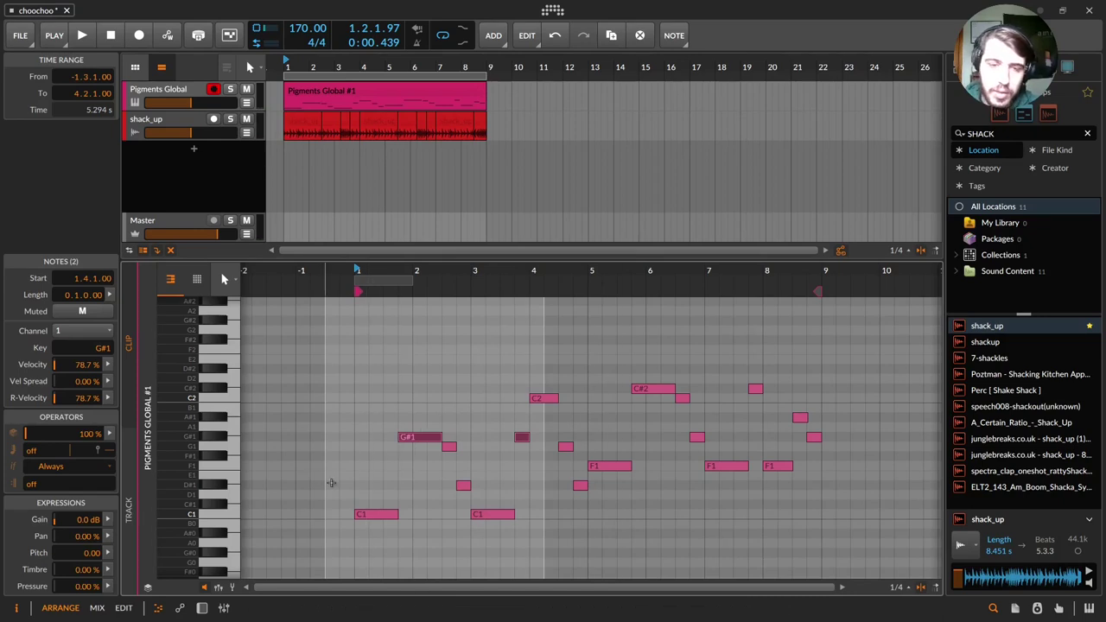
left_click(376, 424)
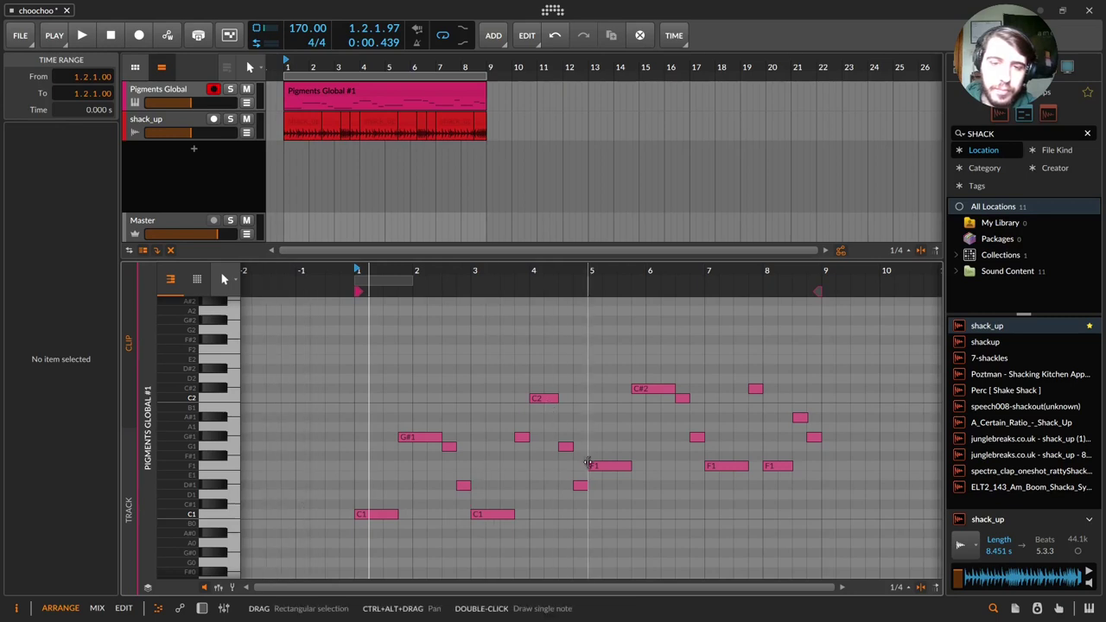
left_click_drag(612, 326, 831, 489)
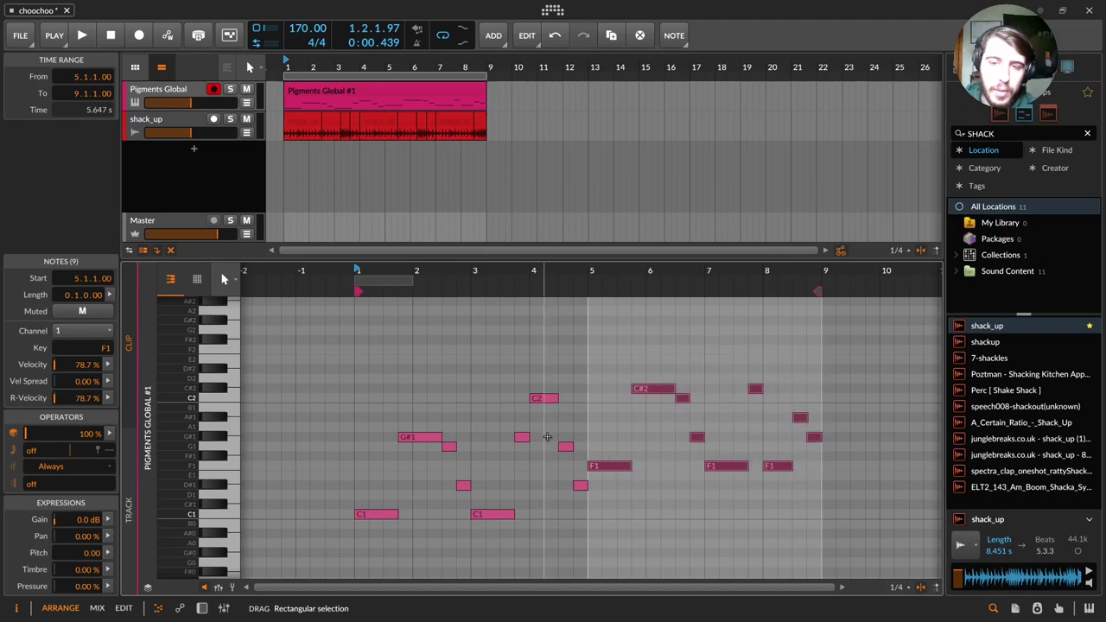
mouse_move(610, 470)
left_mouse_down()
mouse_move(606, 453)
mouse_move(611, 470)
left_mouse_up()
left_click(708, 418)
- Raise the notes of bars 7 and 8 by two semitones, lower the note at 7.4.1 to D#1, and play the loop
left_click_drag(711, 321, 854, 480)
left_click_drag(735, 470, 738, 450)
left_click(735, 324)
left_click_drag(722, 354, 769, 380)
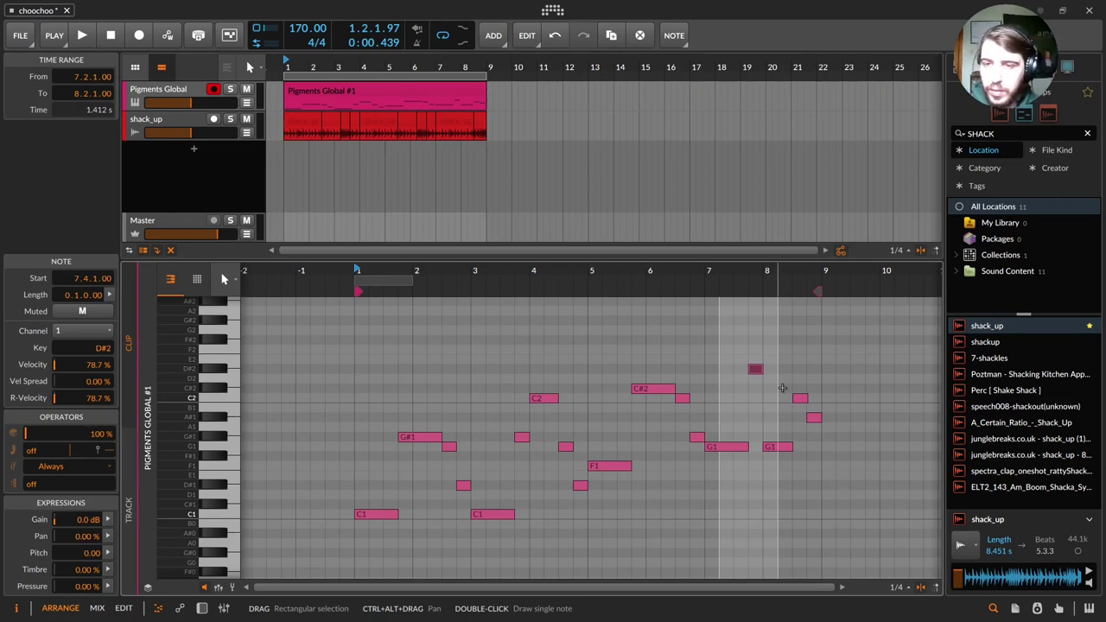
key("space")
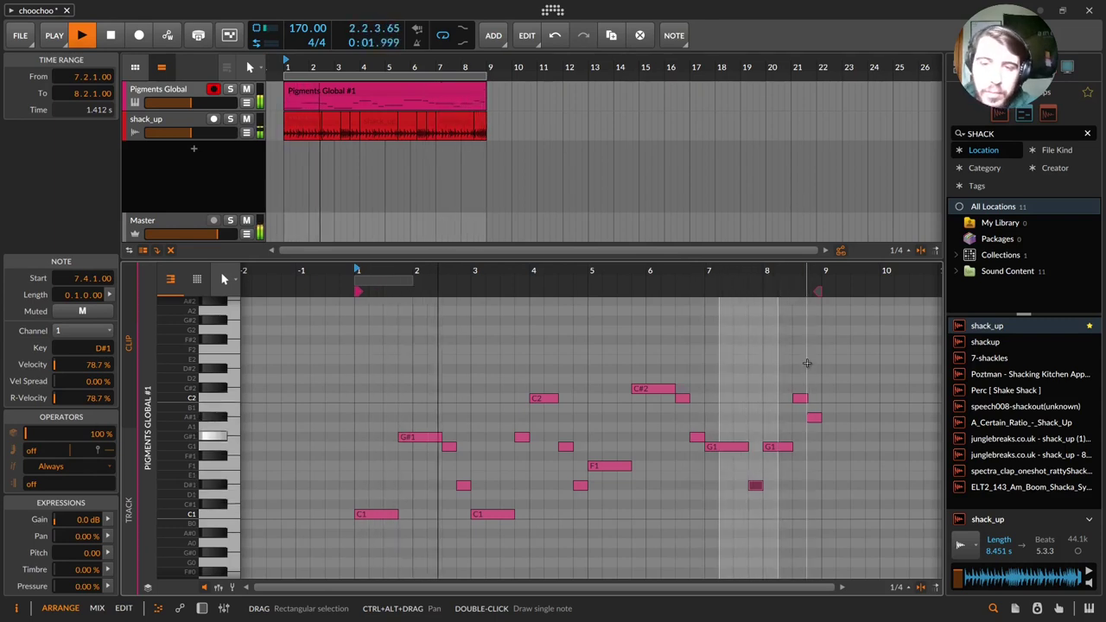
- Lower the last two notes of bar 8 by an octave to C1 and A#0 while the loop plays, and stop playback
left_click(820, 423)
left_click_drag(831, 422, 853, 446)
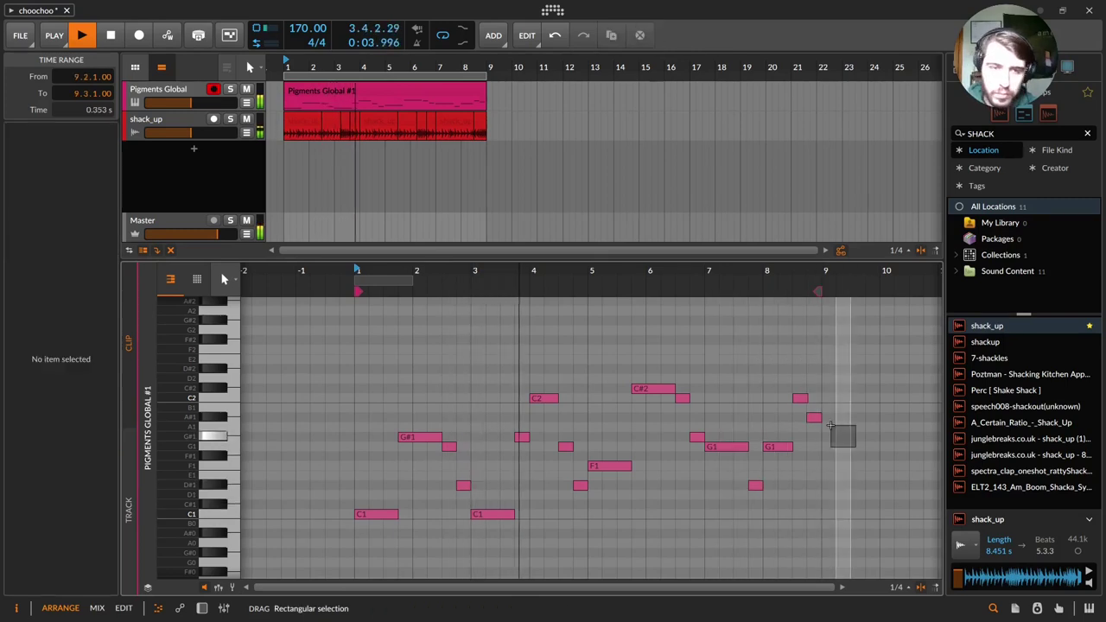
left_click_drag(761, 364, 819, 413)
key("shift+Down")
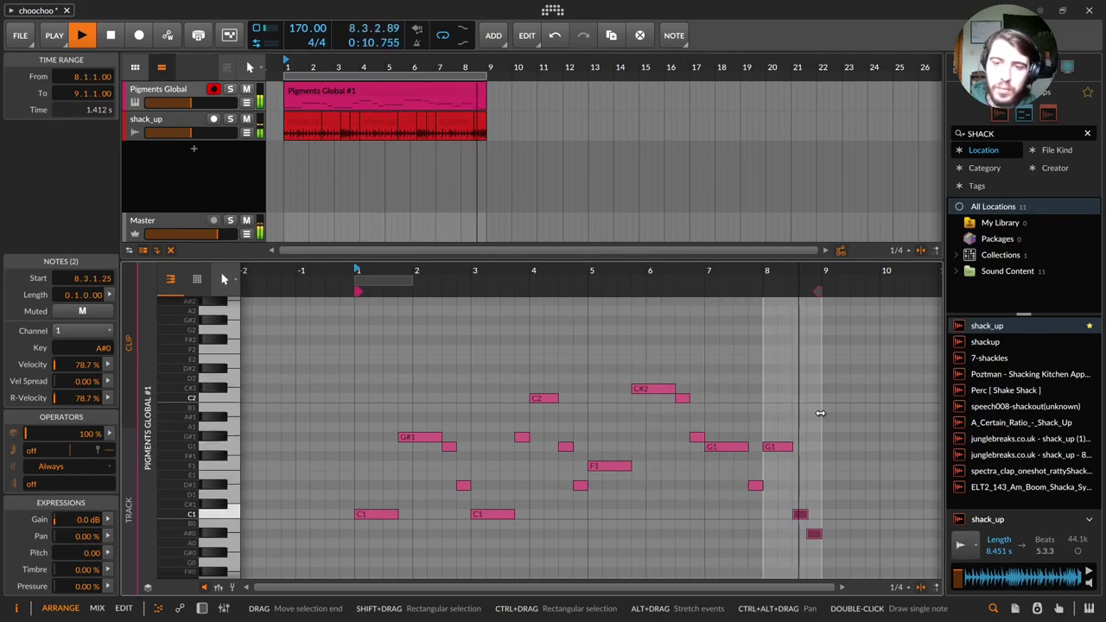
key("space")
- Undo the rhythm and pitch edits back to the eight-bar line of repeated short notes with A1 in place of G#1
key("ctrl+z")
key("ctrl+z")
key("ctrl+z")
key("ctrl+shift+z")
key("ctrl+shift+z")
key("ctrl+shift+z")
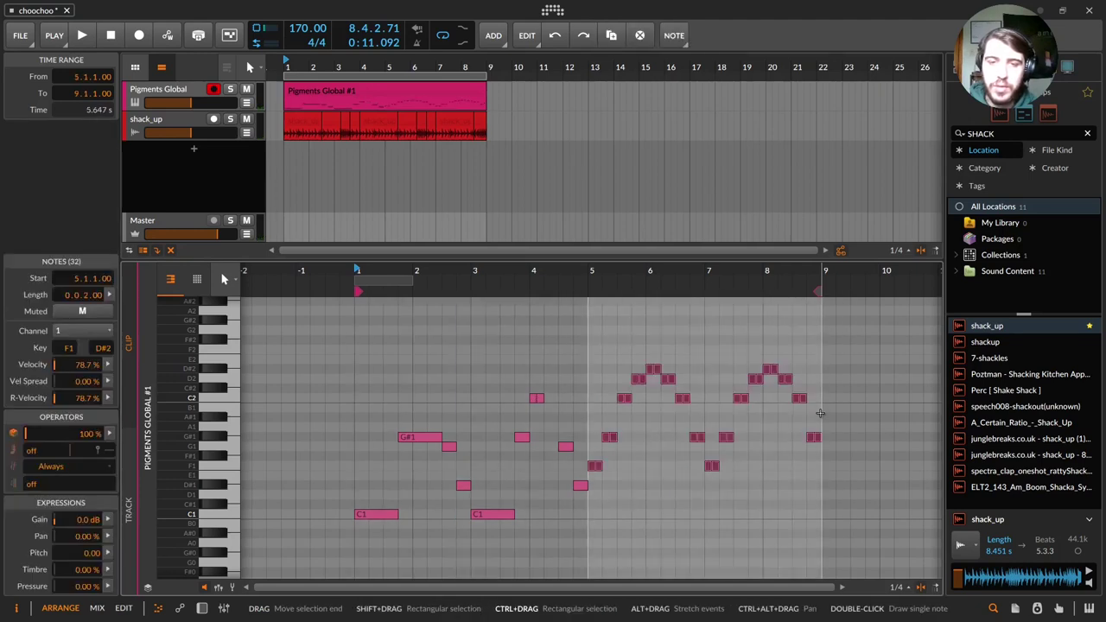
key("ctrl+shift+z")
key("ctrl+shift+z")
key("ctrl+shift+z")
key("ctrl+shift+z")
key("ctrl+shift+z")
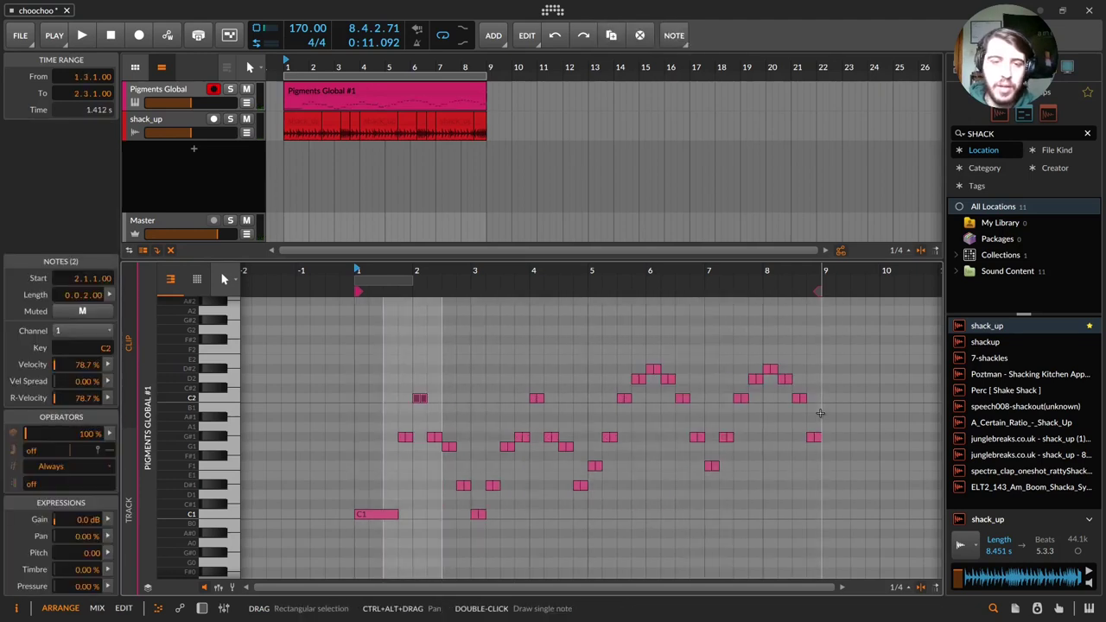
key("ctrl+shift+z")
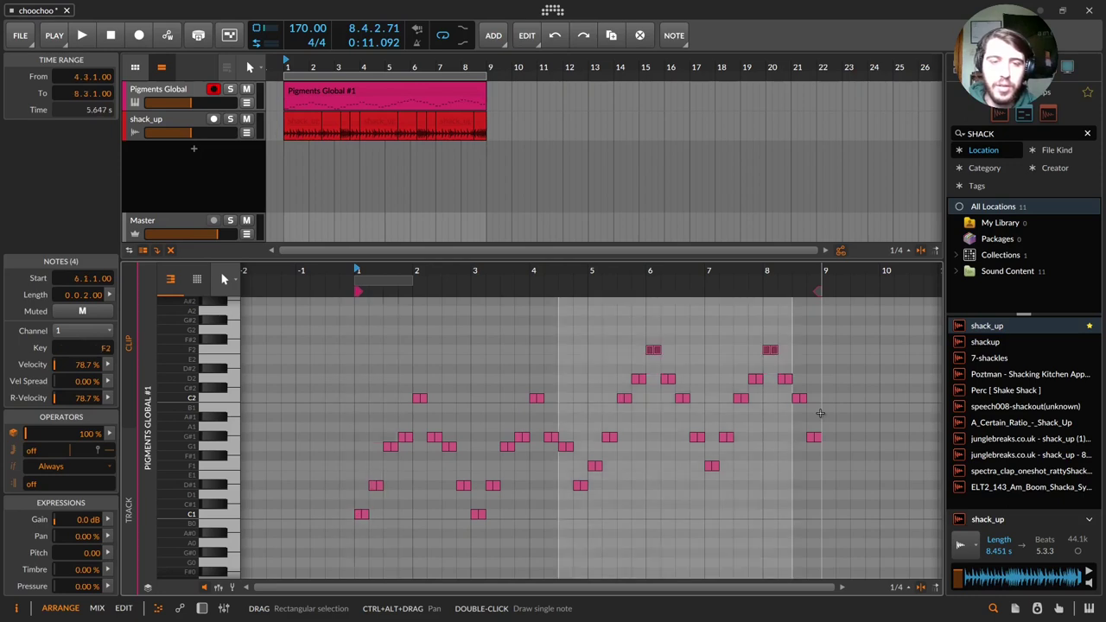
key("ctrl+shift+z")
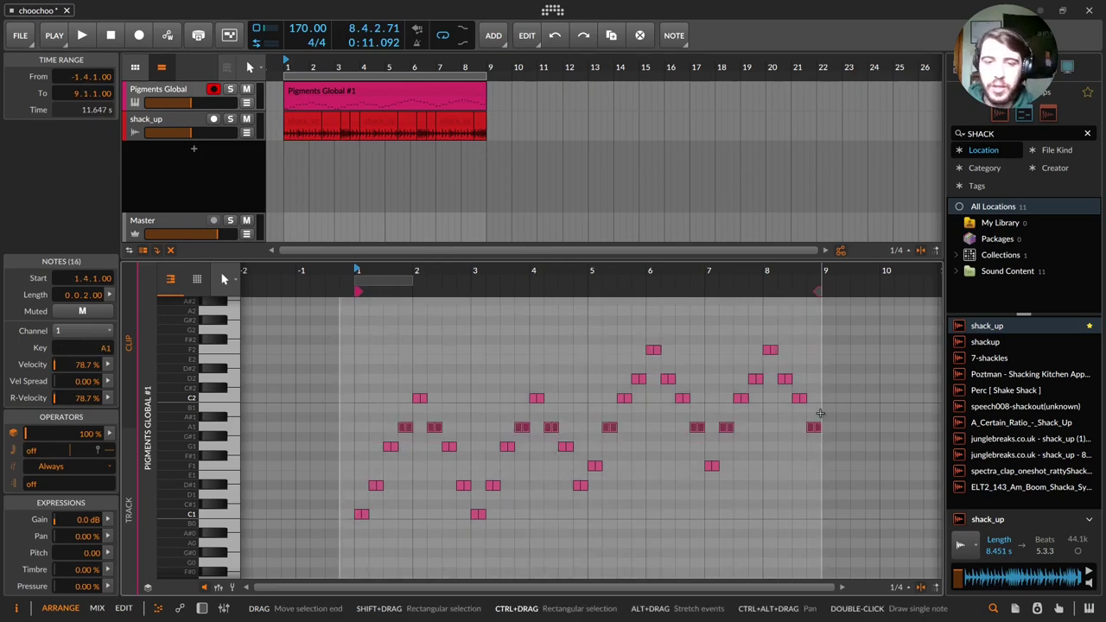